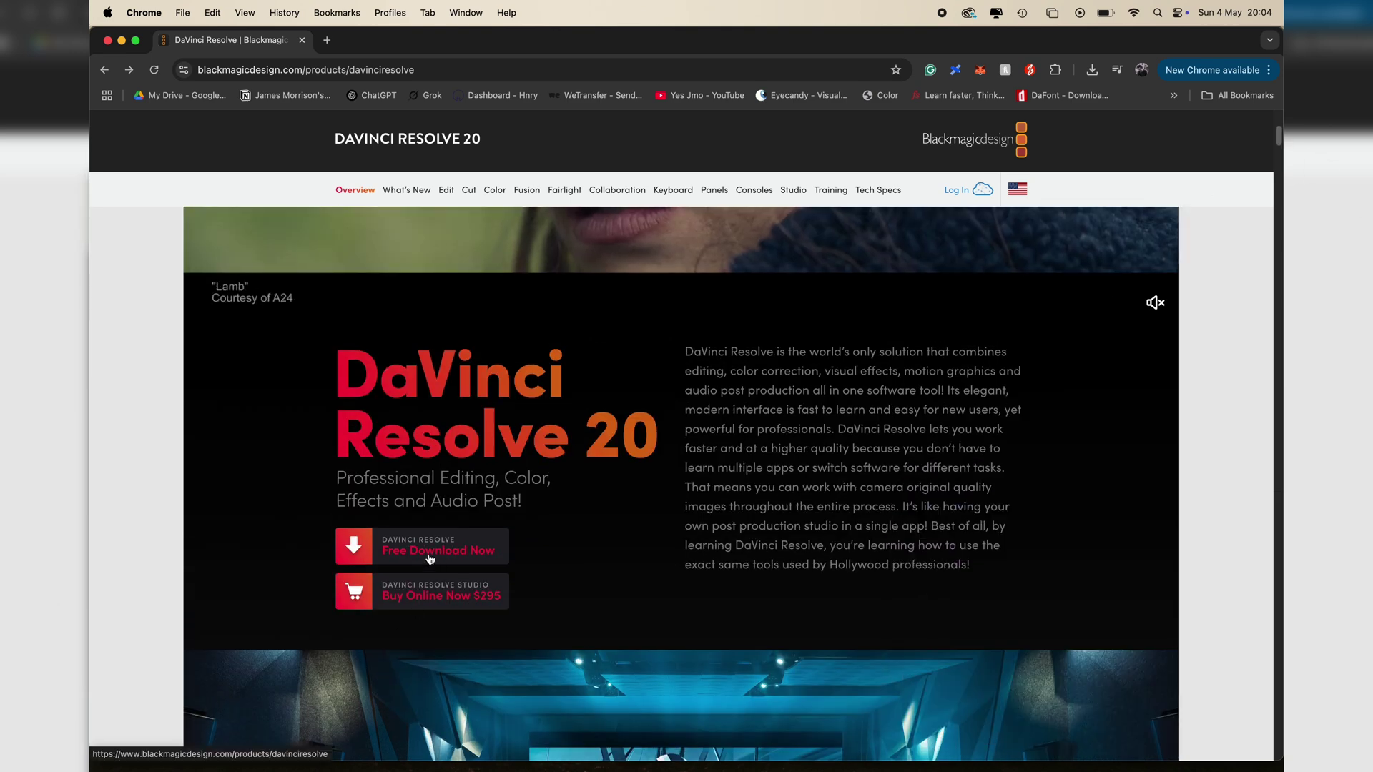
Bring up the DaVinci Resolve download options and compare the Resolve 19 and Resolve 20 Public Beta versions
click(429, 549)
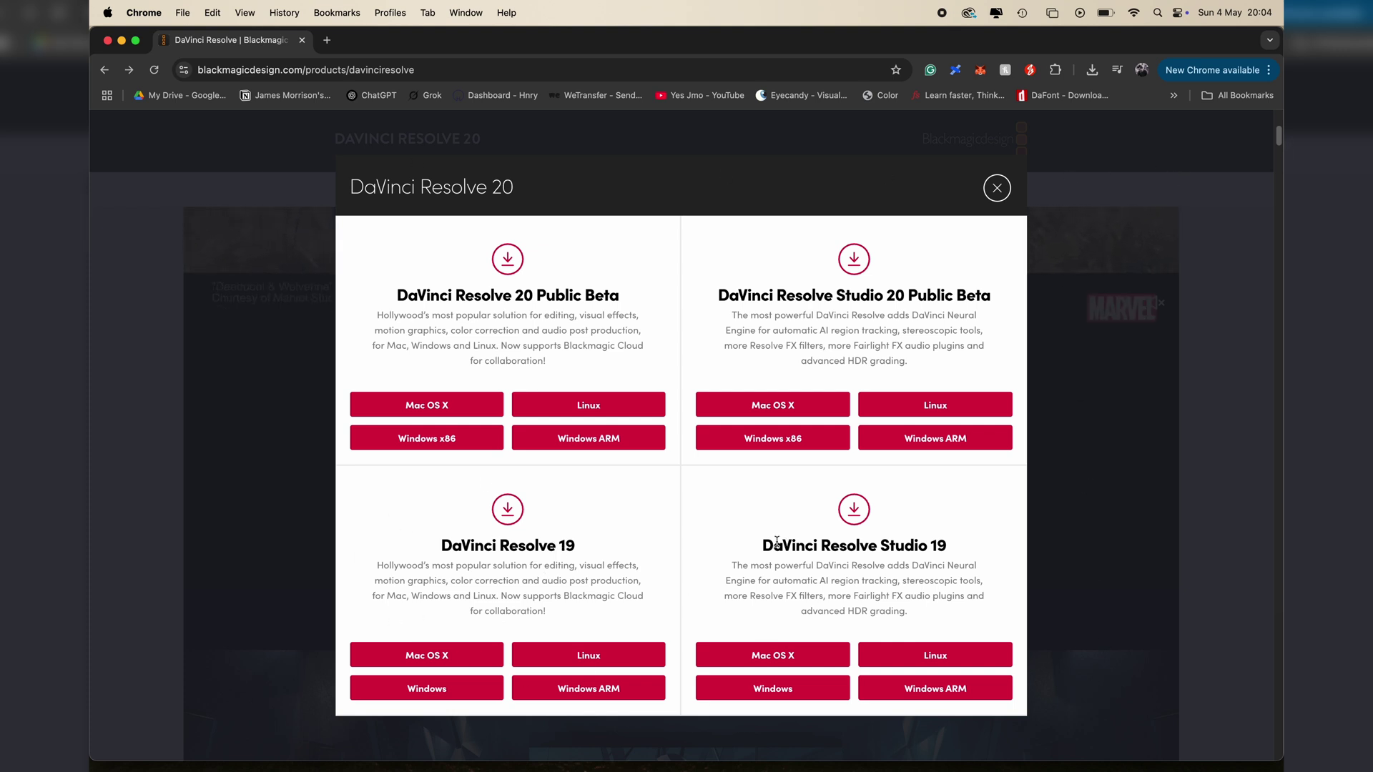
drag(775, 543, 916, 545)
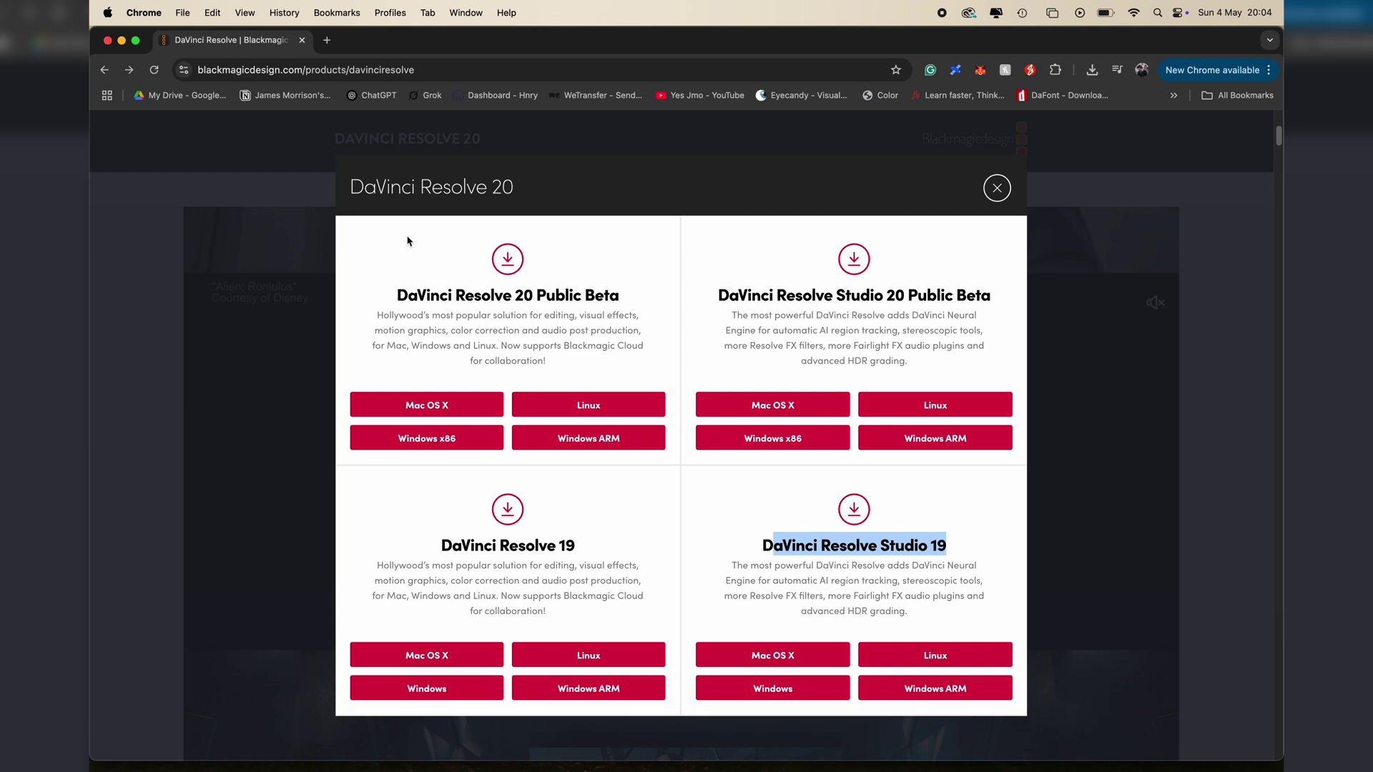
drag(397, 296, 515, 295)
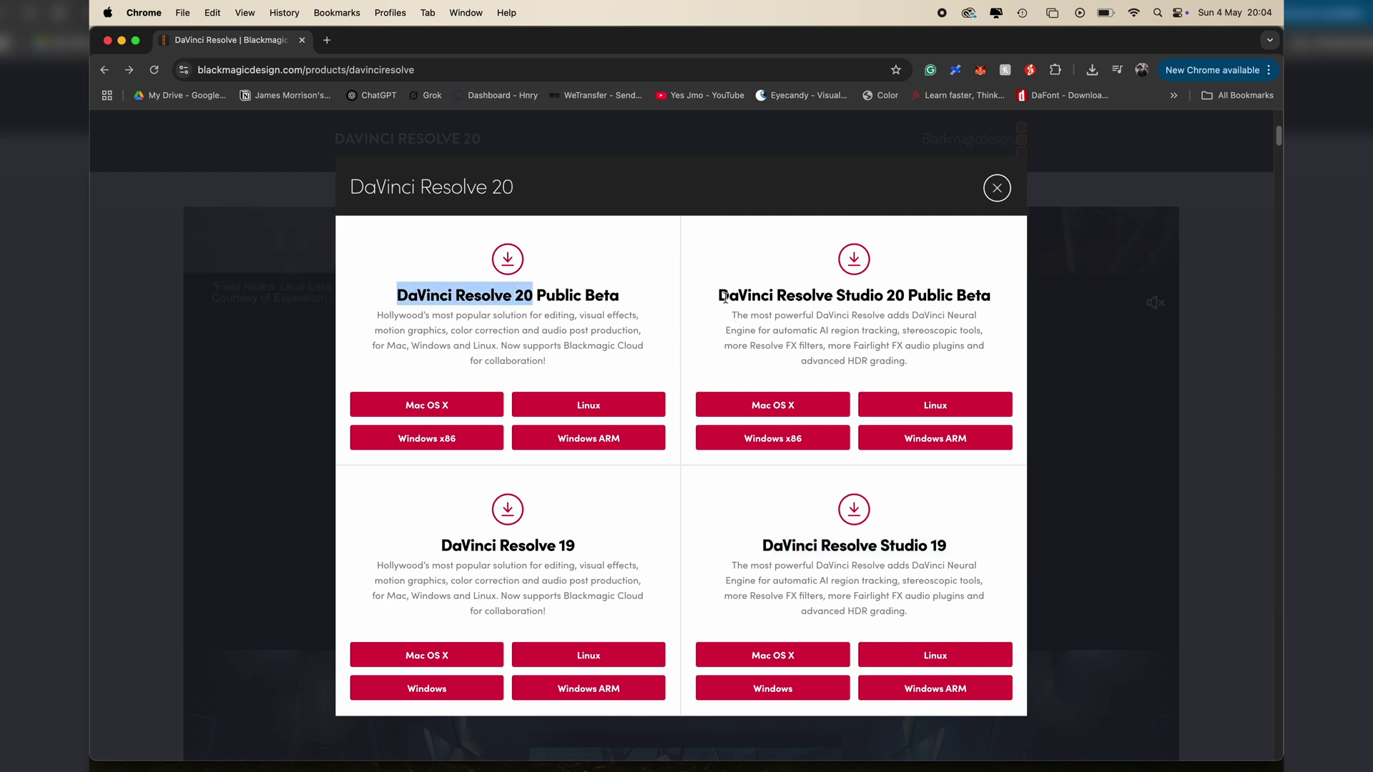
drag(730, 296, 828, 292)
click(851, 333)
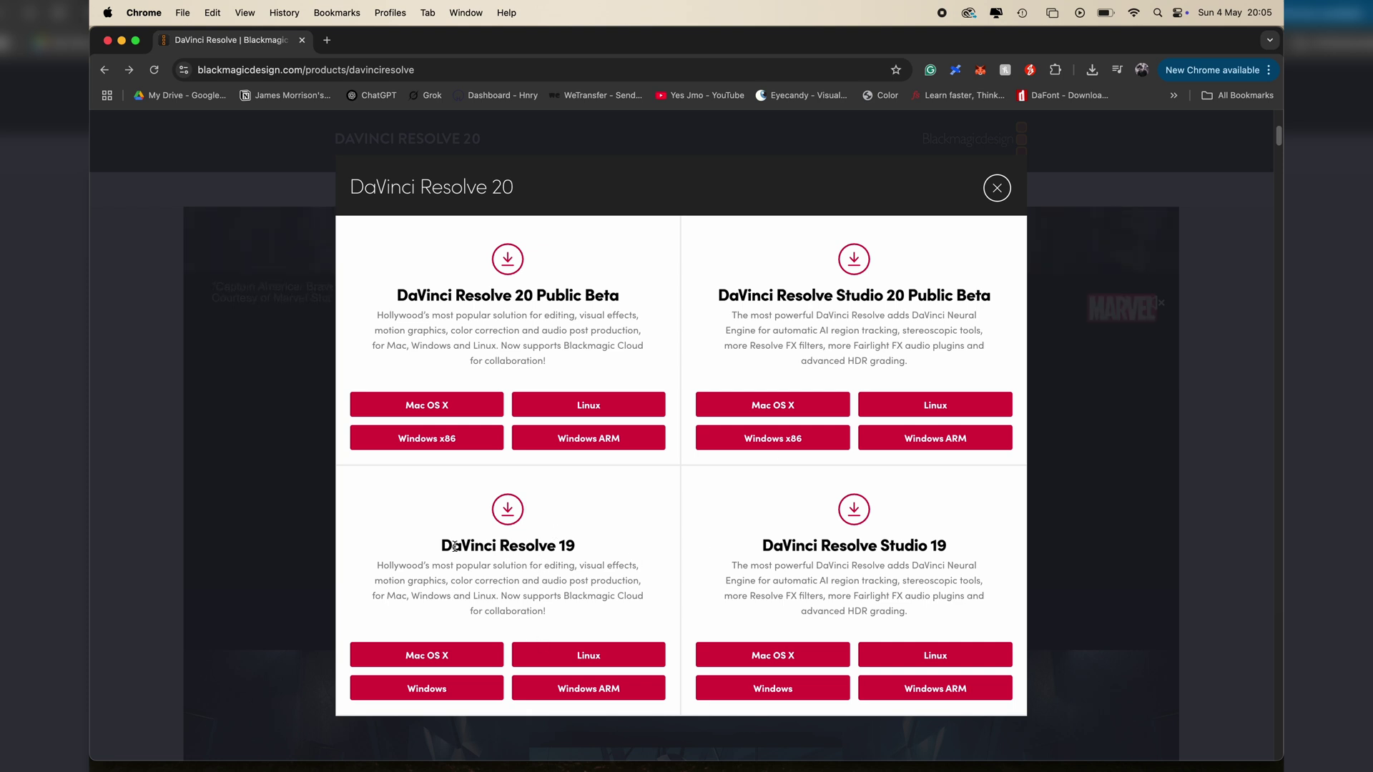
drag(457, 547, 576, 546)
drag(466, 295, 582, 295)
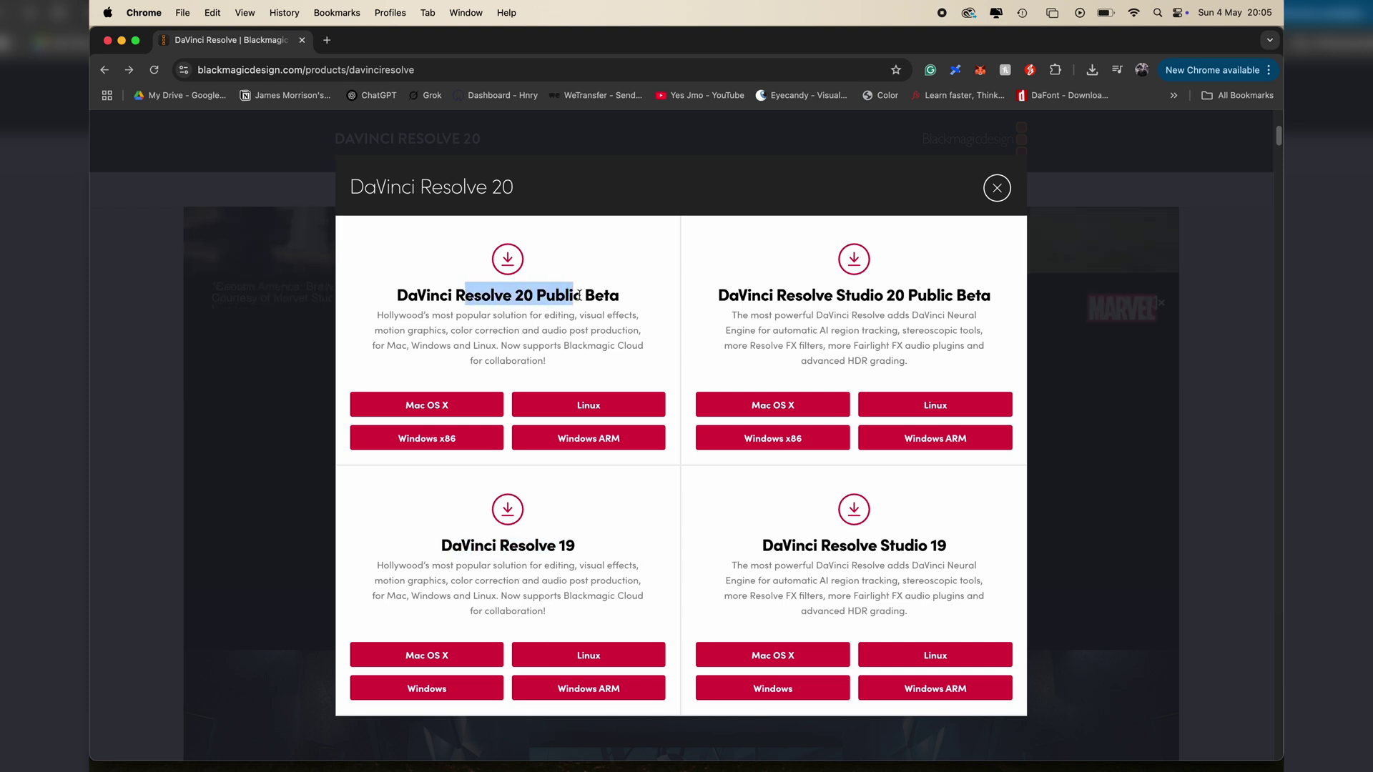
click(650, 551)
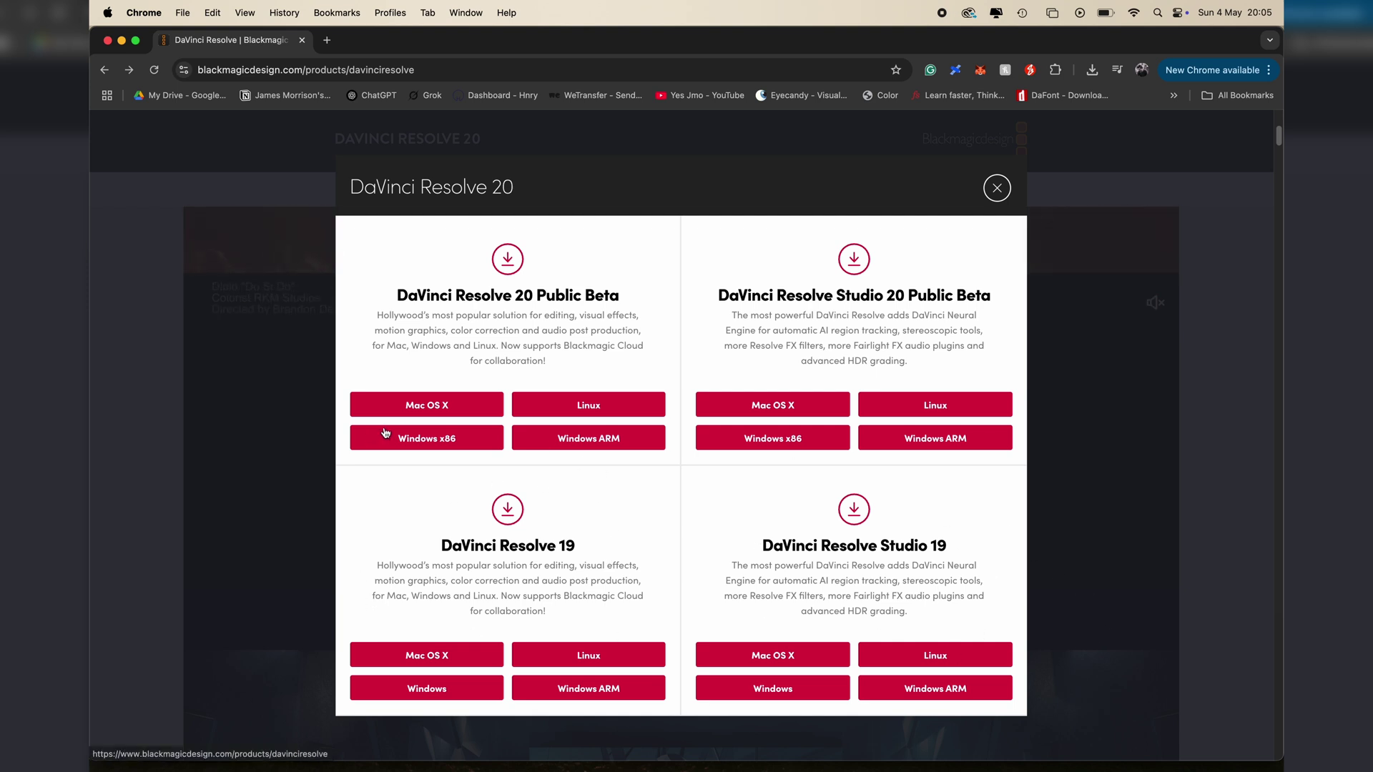
drag(398, 296, 622, 301)
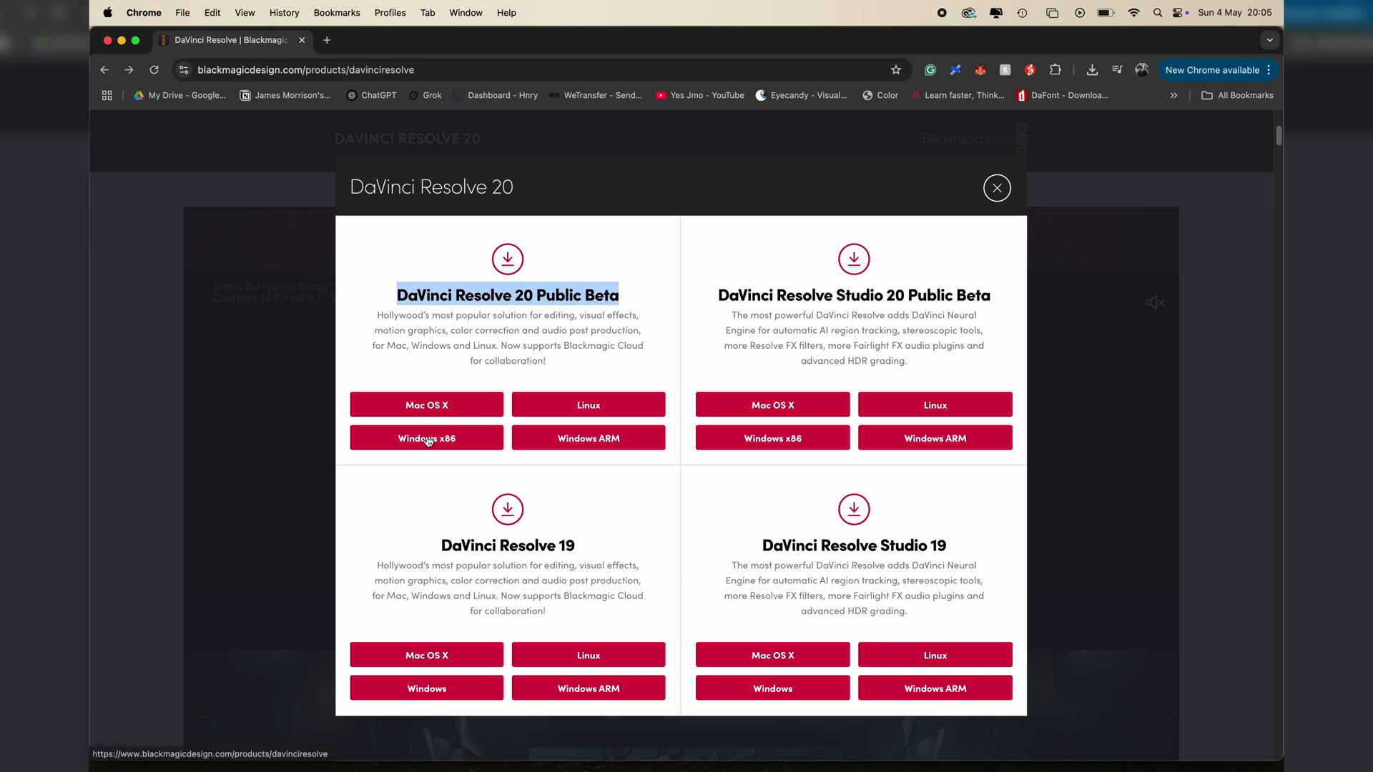
Request the free Resolve 20 Public Beta download and scroll through its registration form
click(411, 346)
click(472, 405)
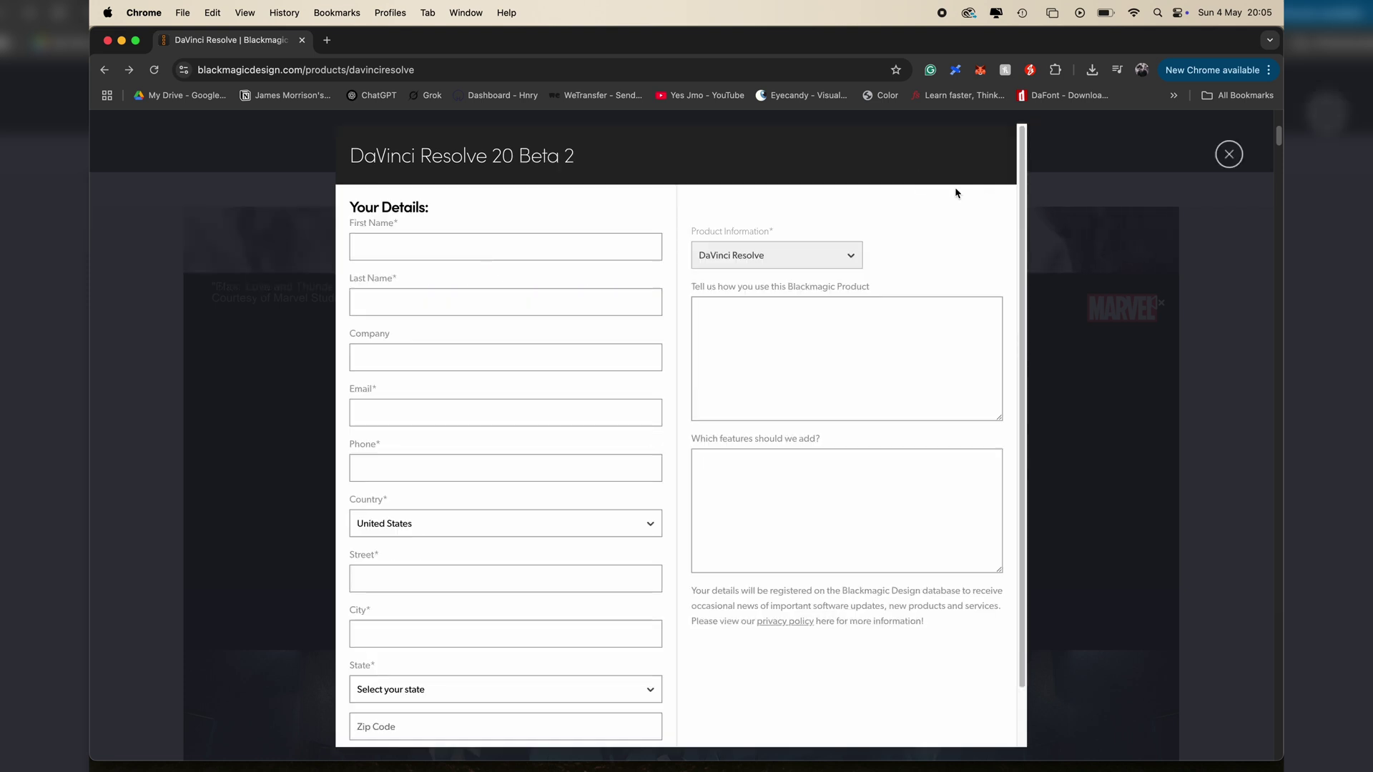
scroll(1016, 184, down, 1)
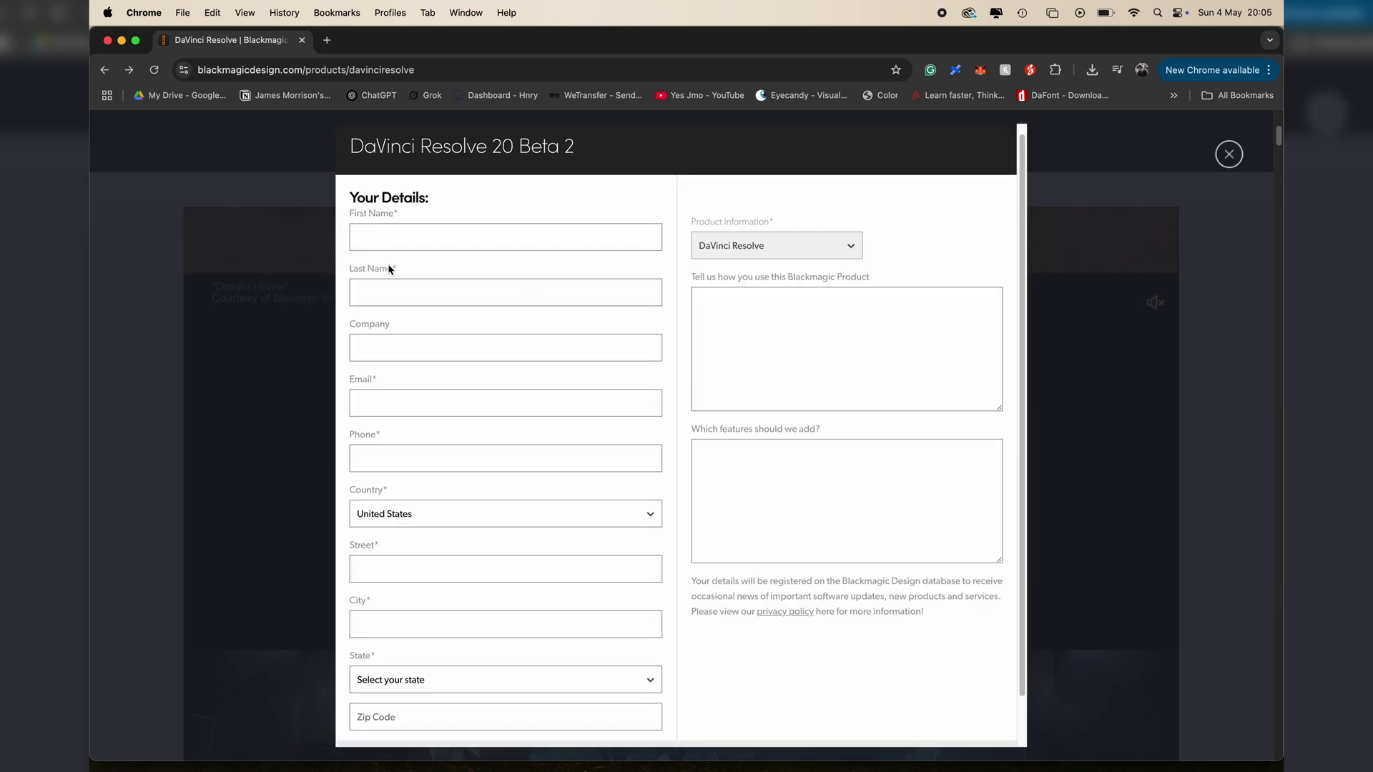
scroll(643, 579, down, 3)
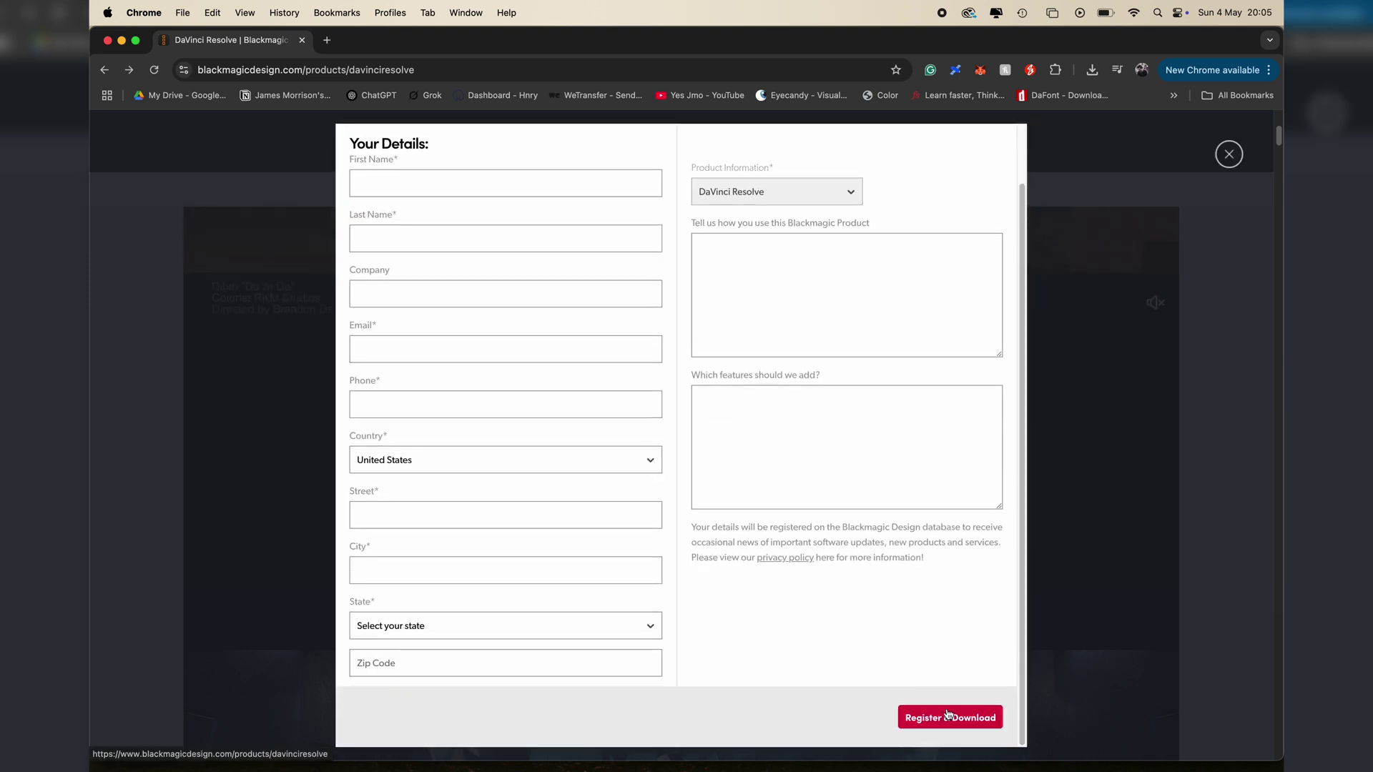
scroll(998, 433, up, 3)
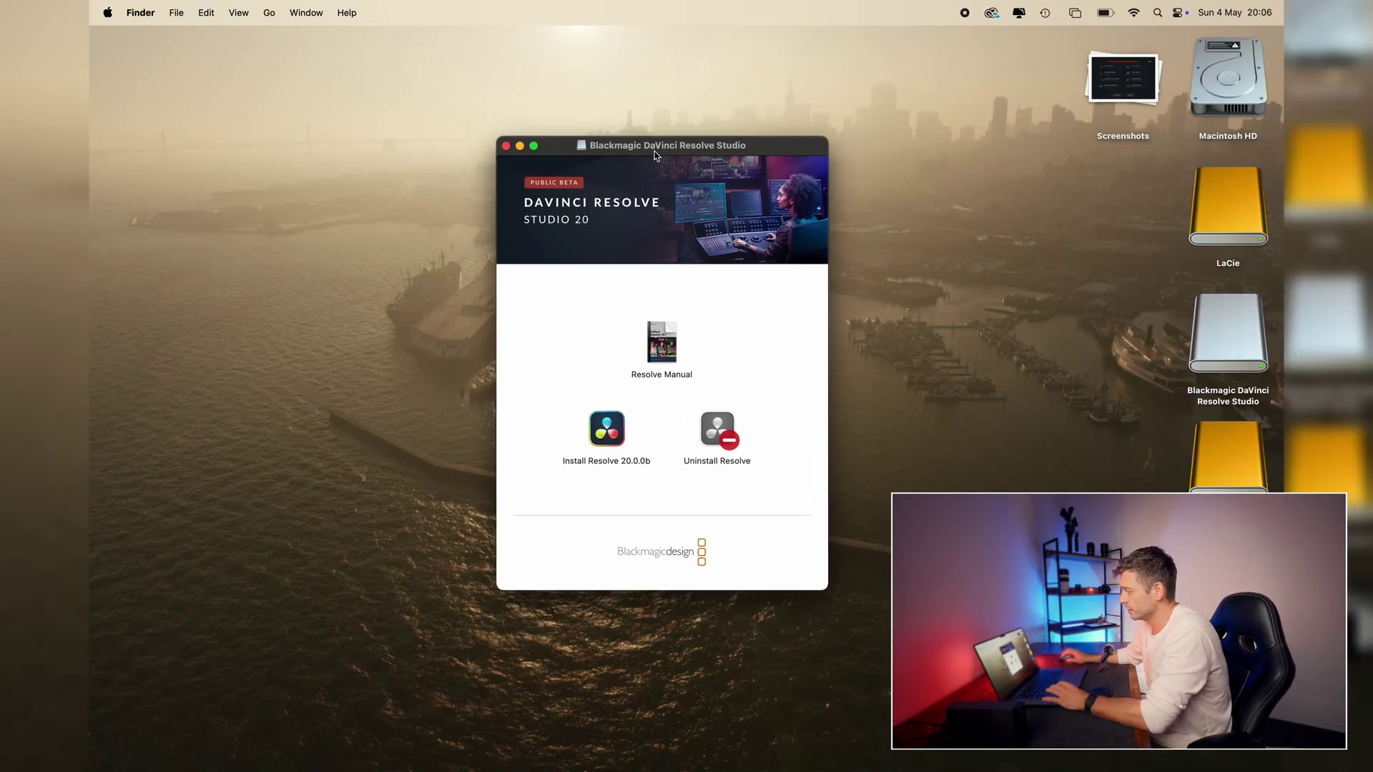
Start the Resolve 20.0.0b installer and read through its Key New Features notes
drag(656, 155, 656, 176)
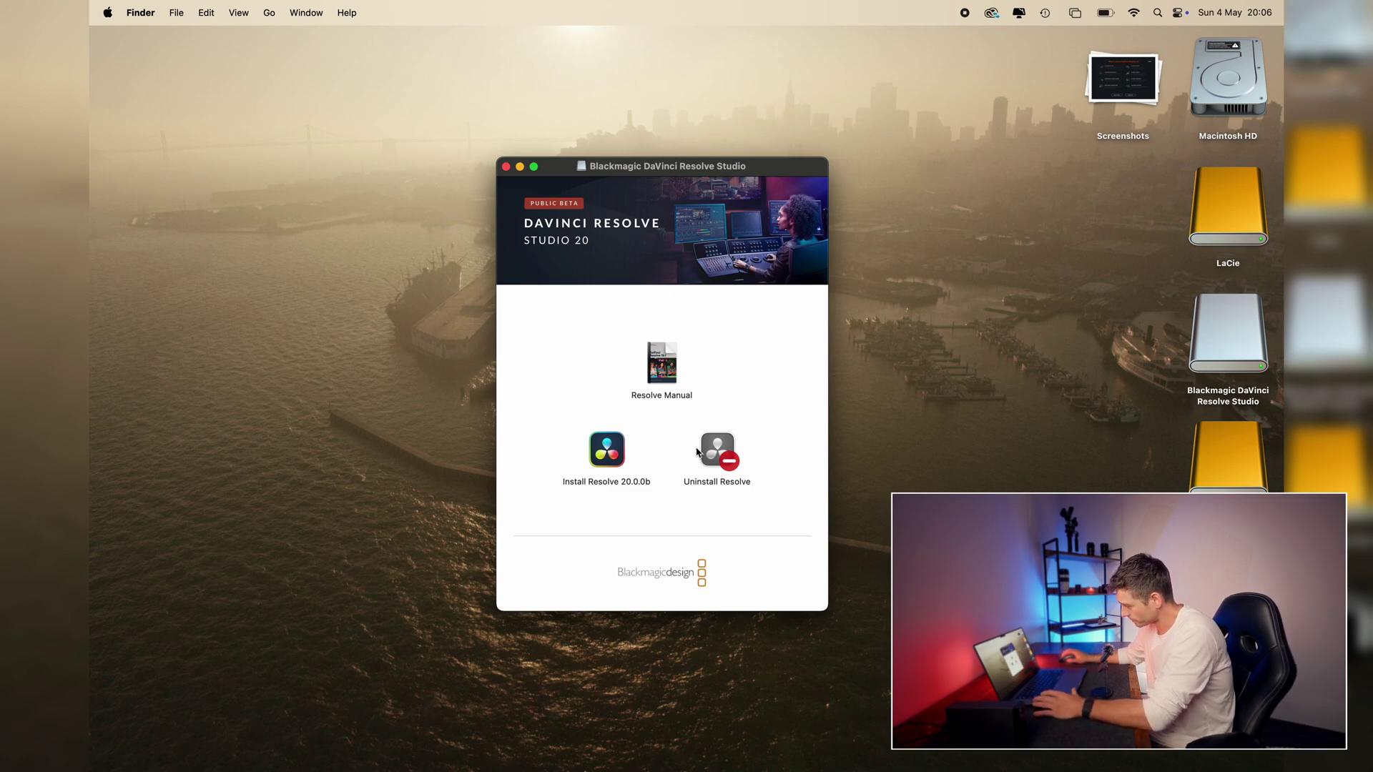
double_click(619, 481)
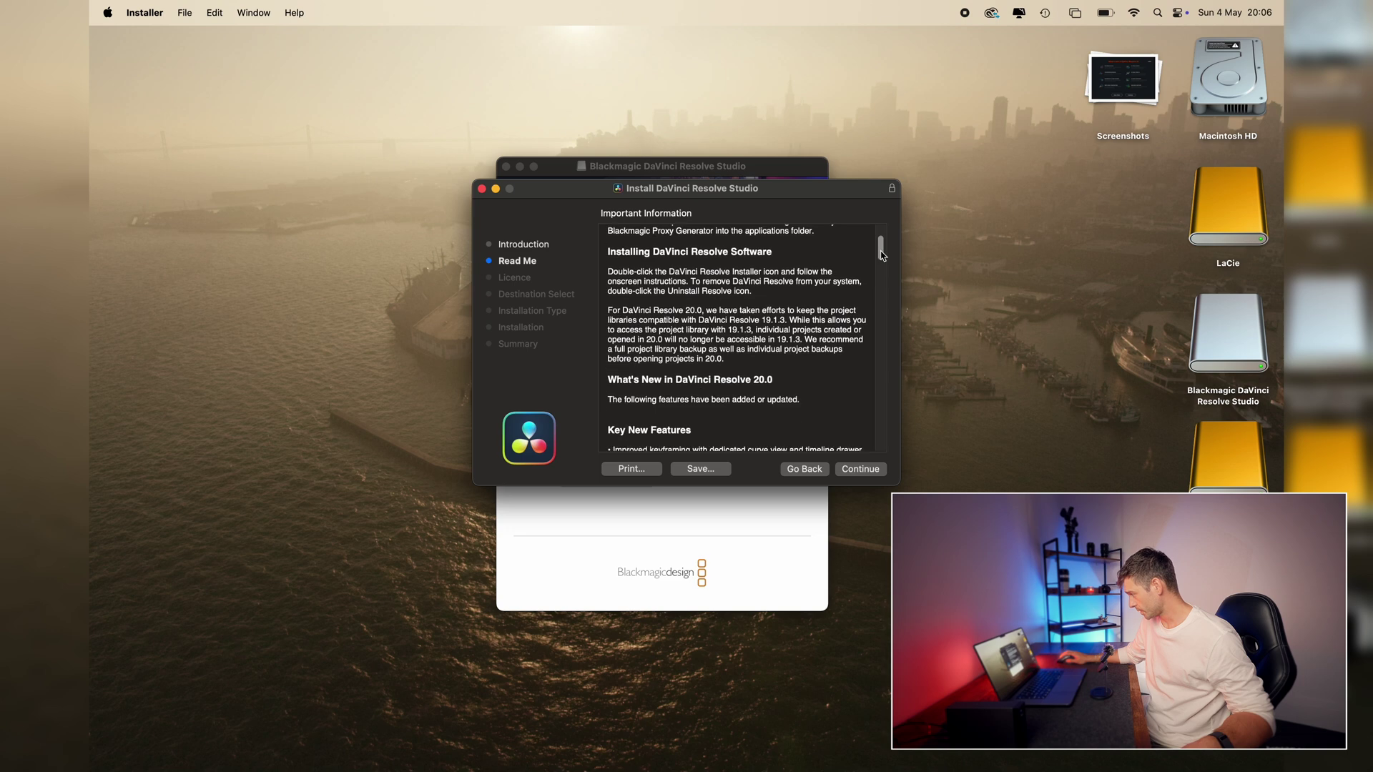
scroll(881, 272, down, 6)
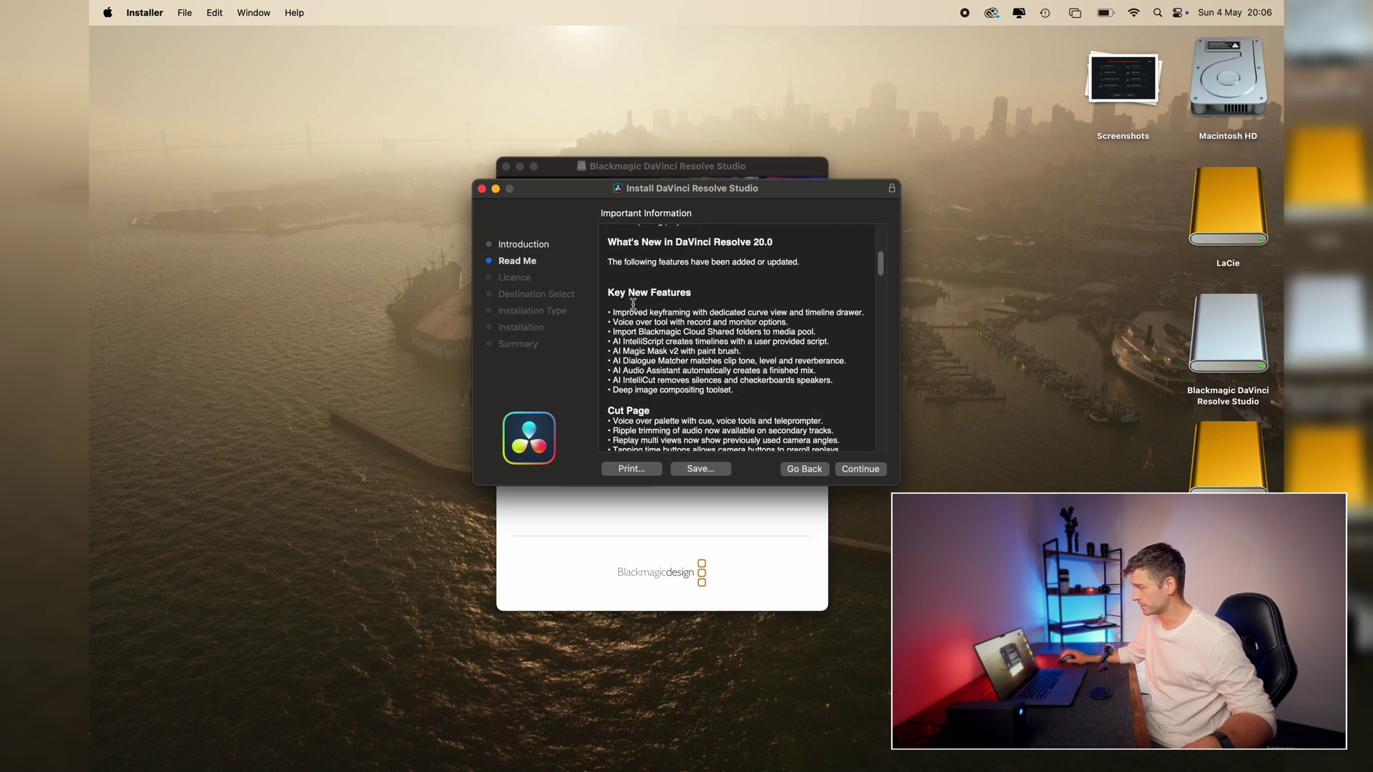
drag(609, 290, 760, 360)
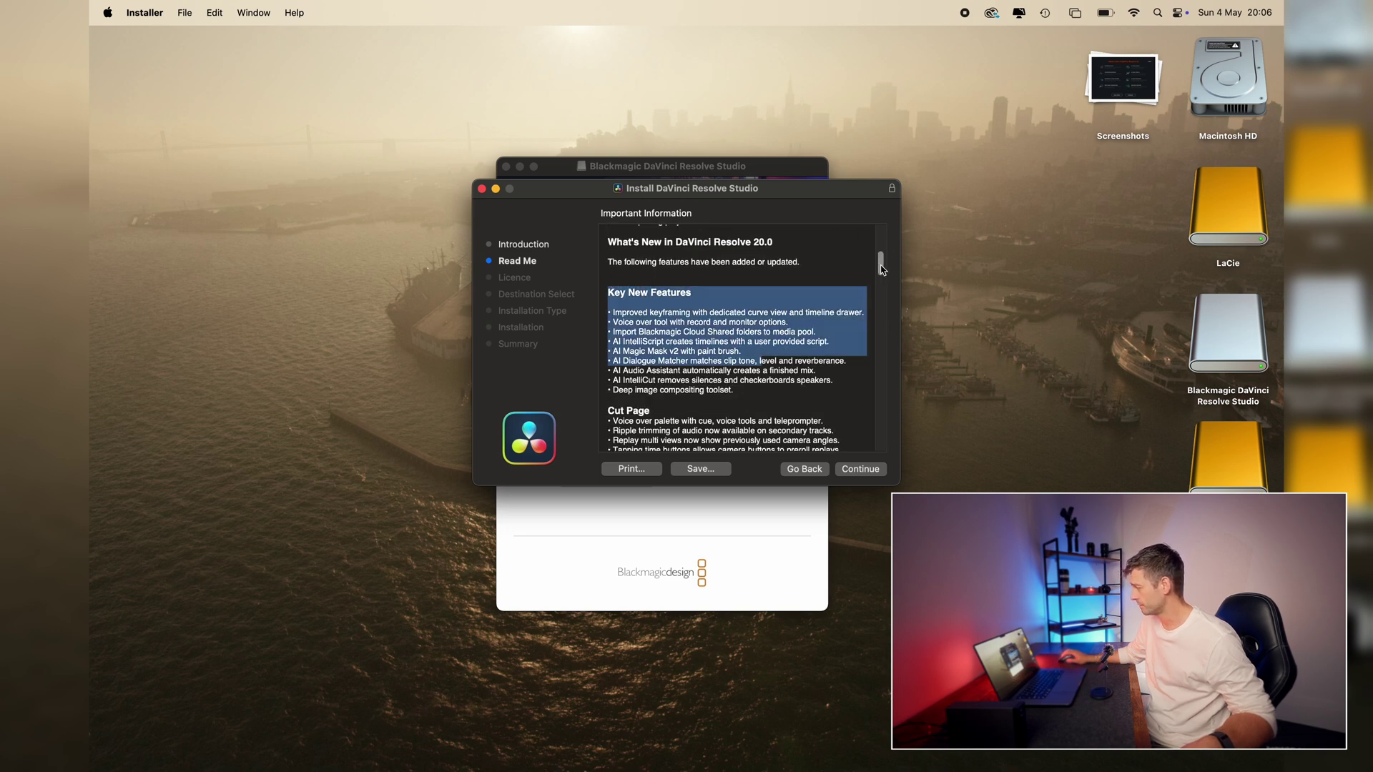
scroll(882, 269, down, 3)
drag(653, 345, 708, 413)
scroll(716, 359, down, 7)
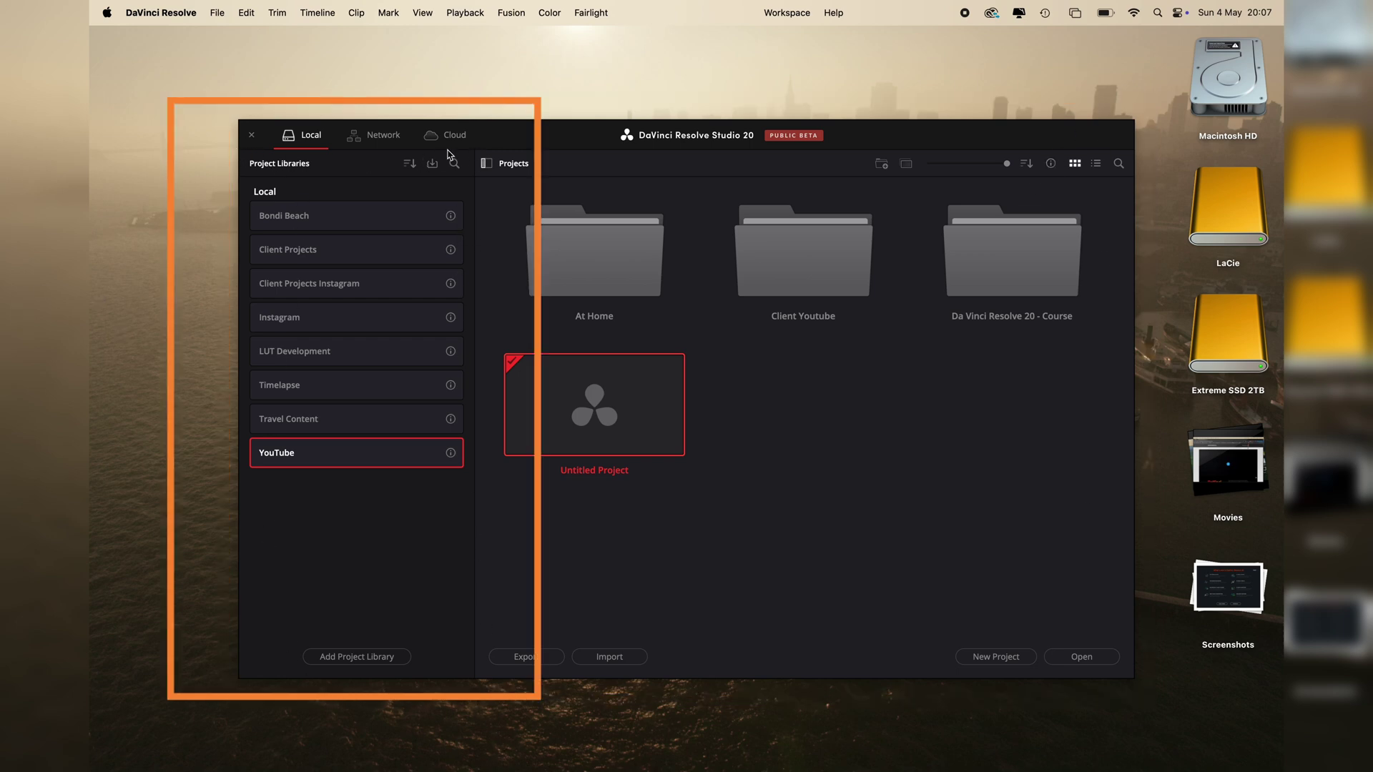
click(284, 419)
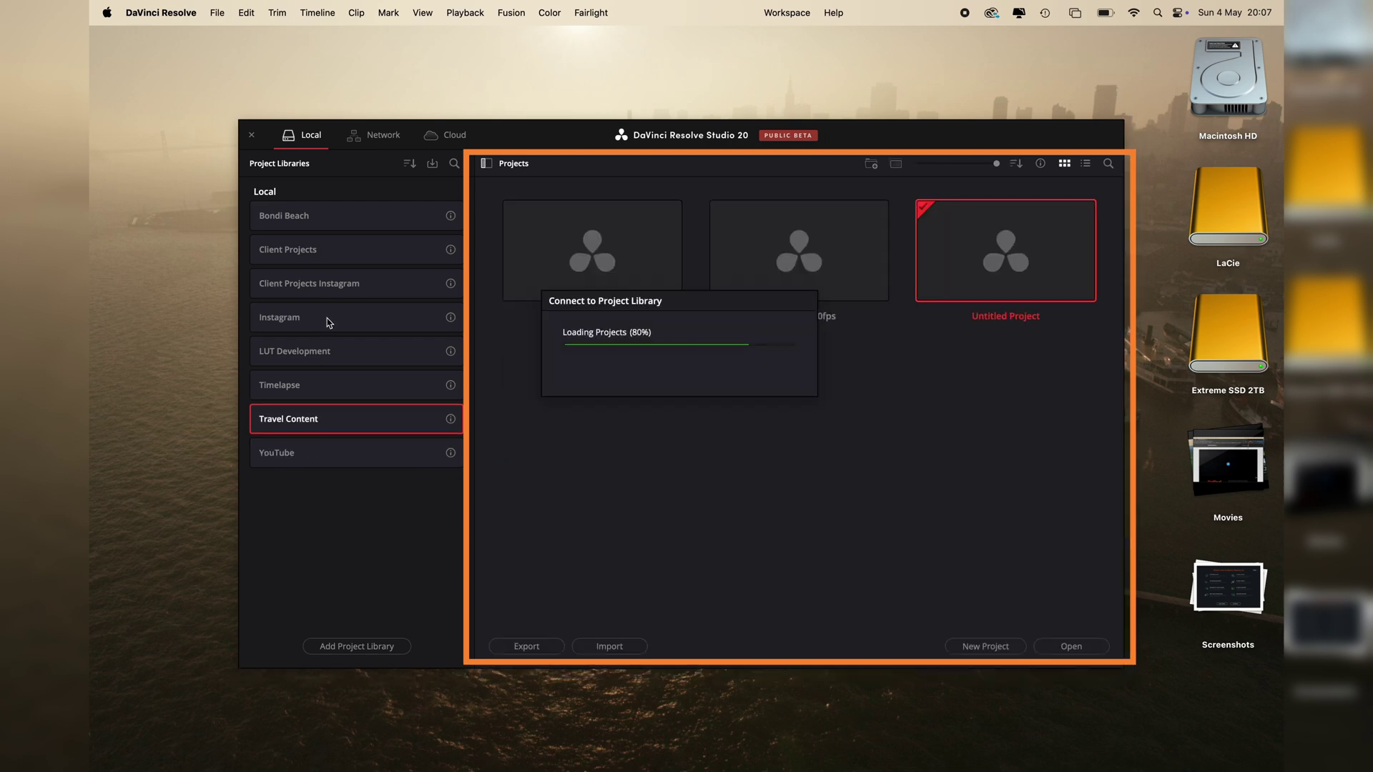
click(325, 292)
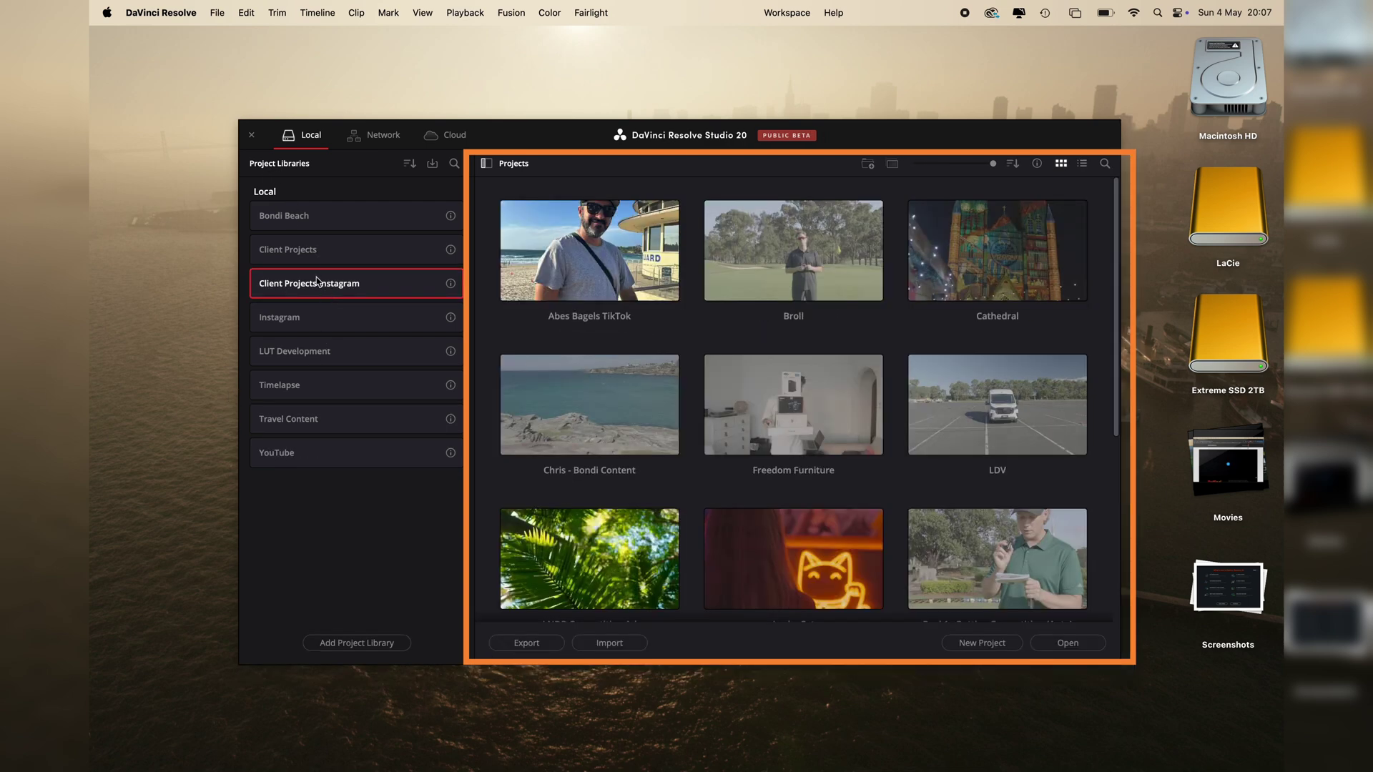
click(331, 252)
click(335, 283)
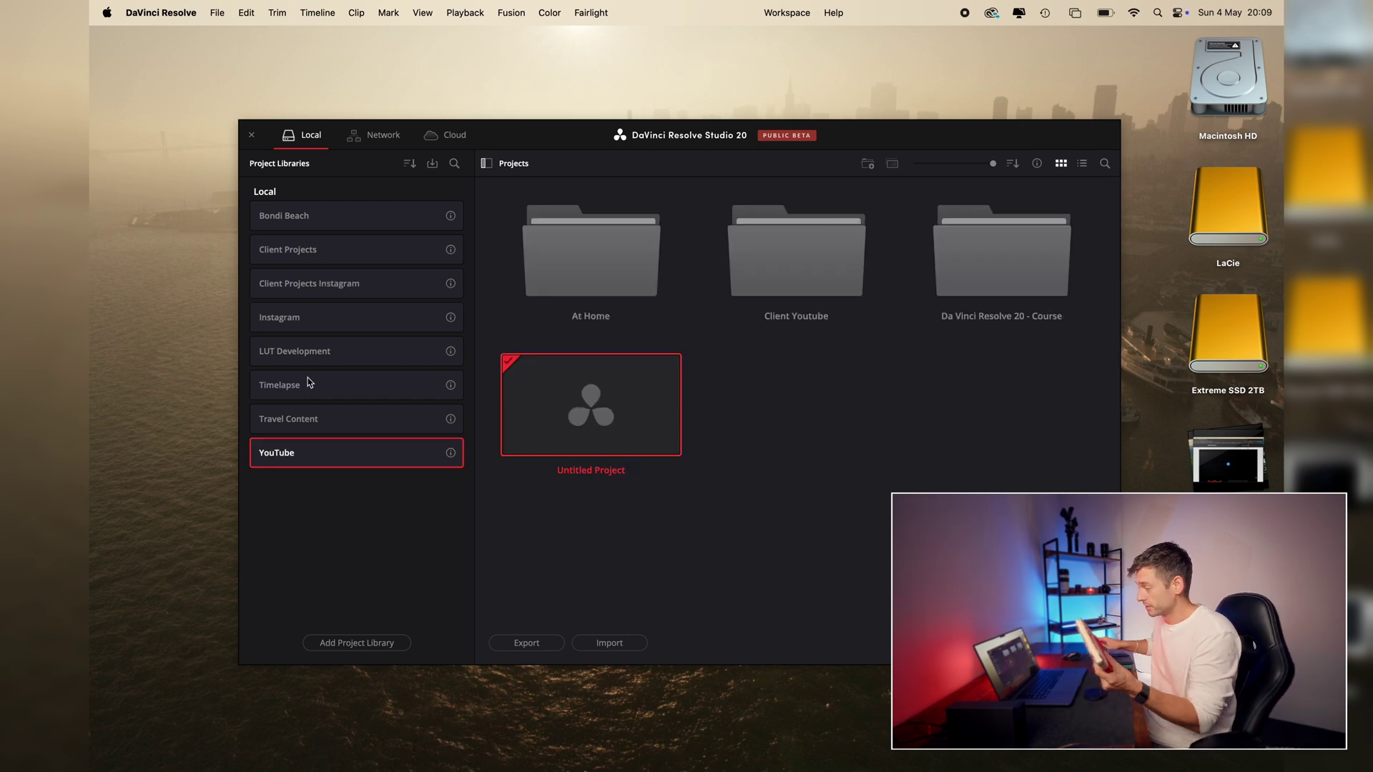
Show the Instagram library's projects, then narrow the project manager window and move it up-left
click(318, 325)
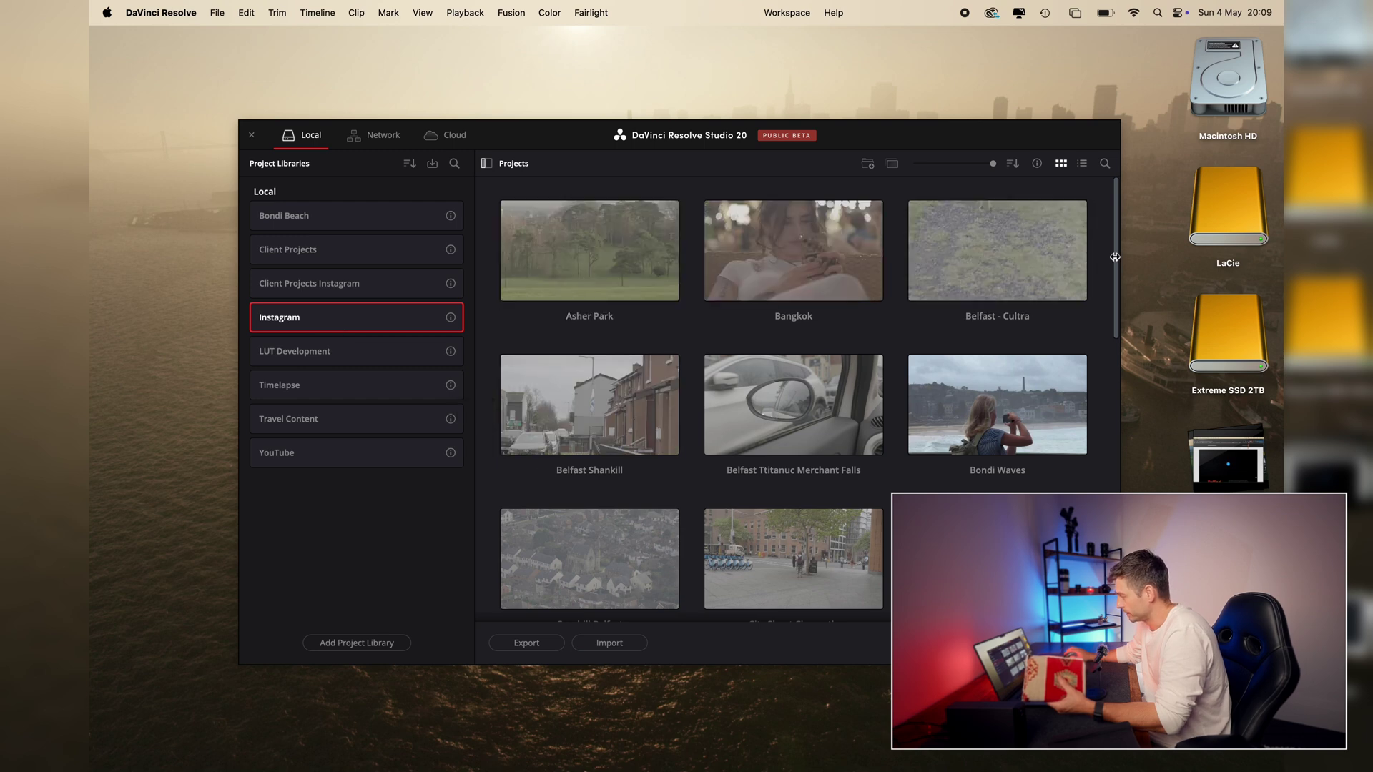
drag(1115, 258, 1115, 257)
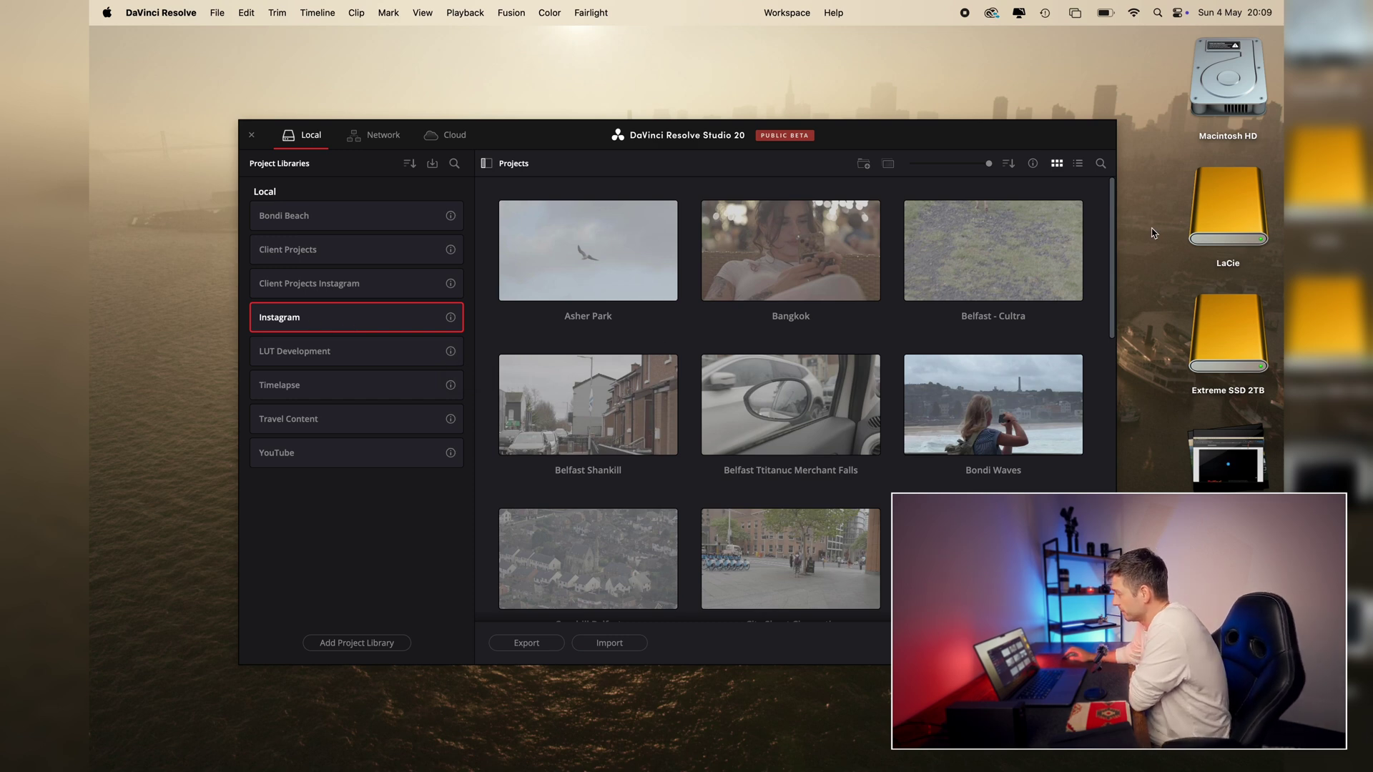
drag(1114, 240, 1134, 270)
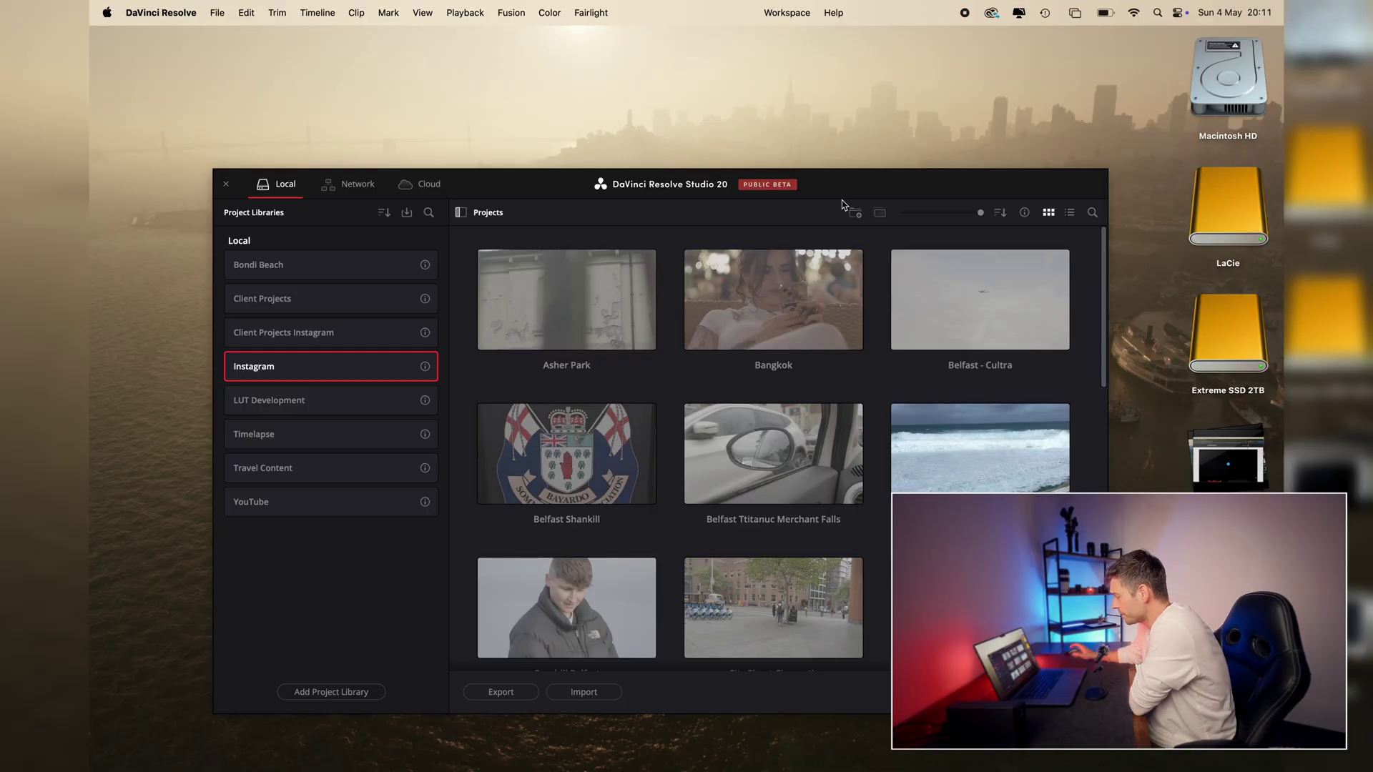
drag(802, 206, 799, 184)
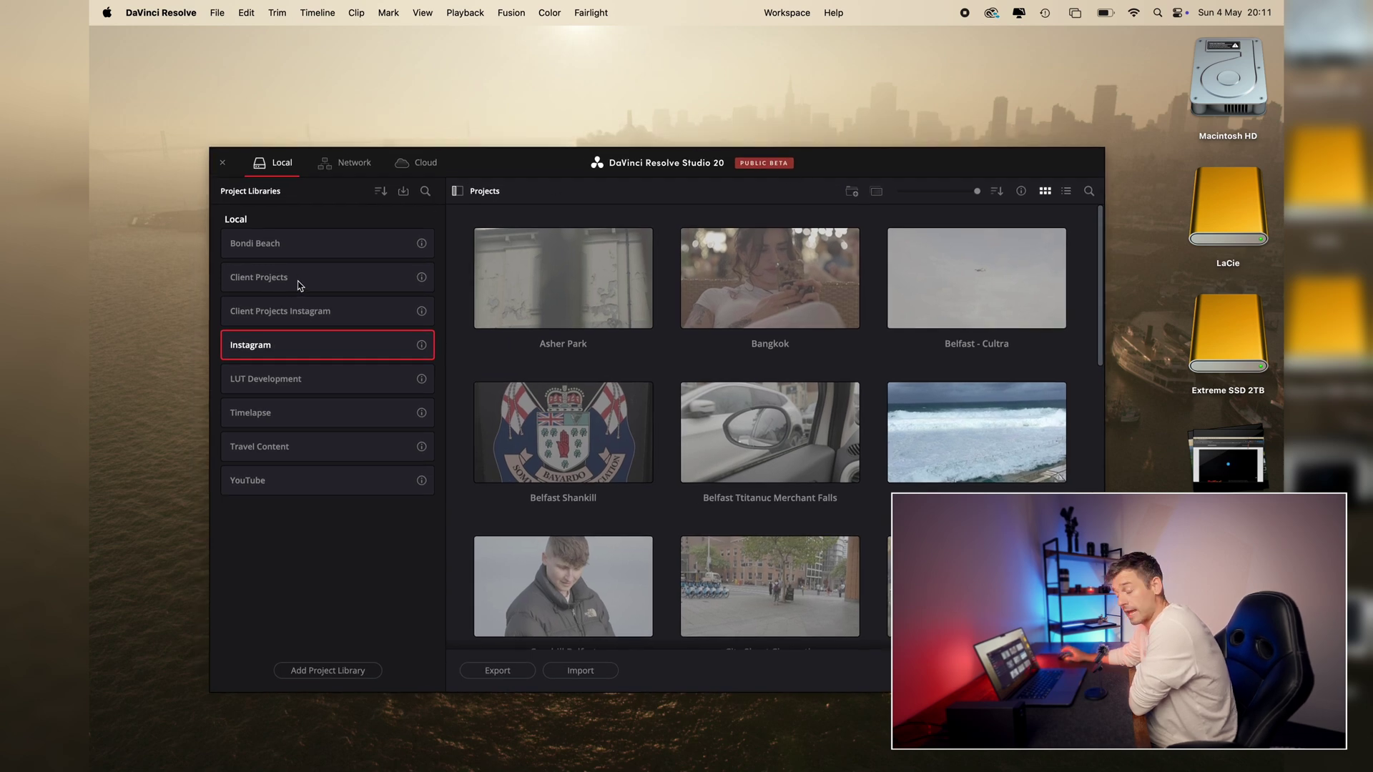
Browse the Network and then the Cloud project libraries
click(346, 170)
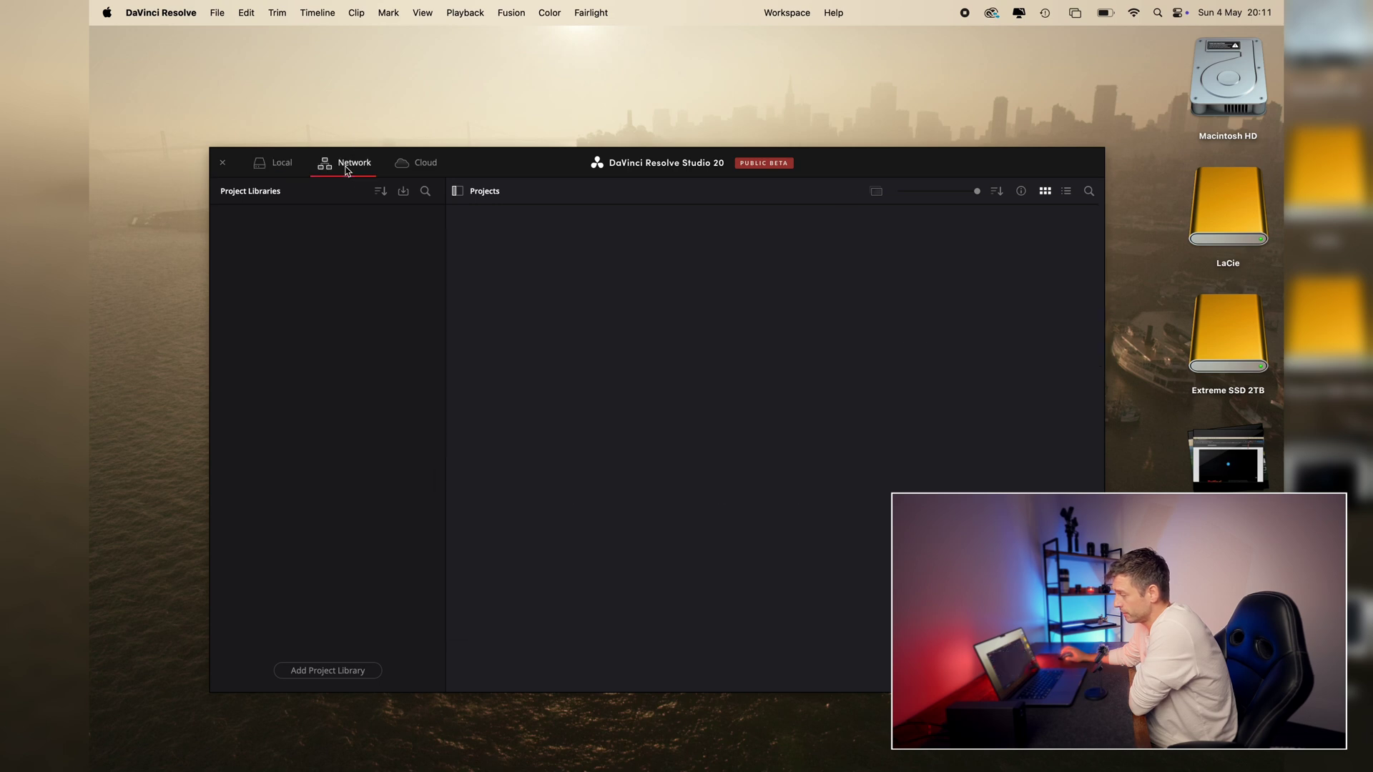
click(409, 167)
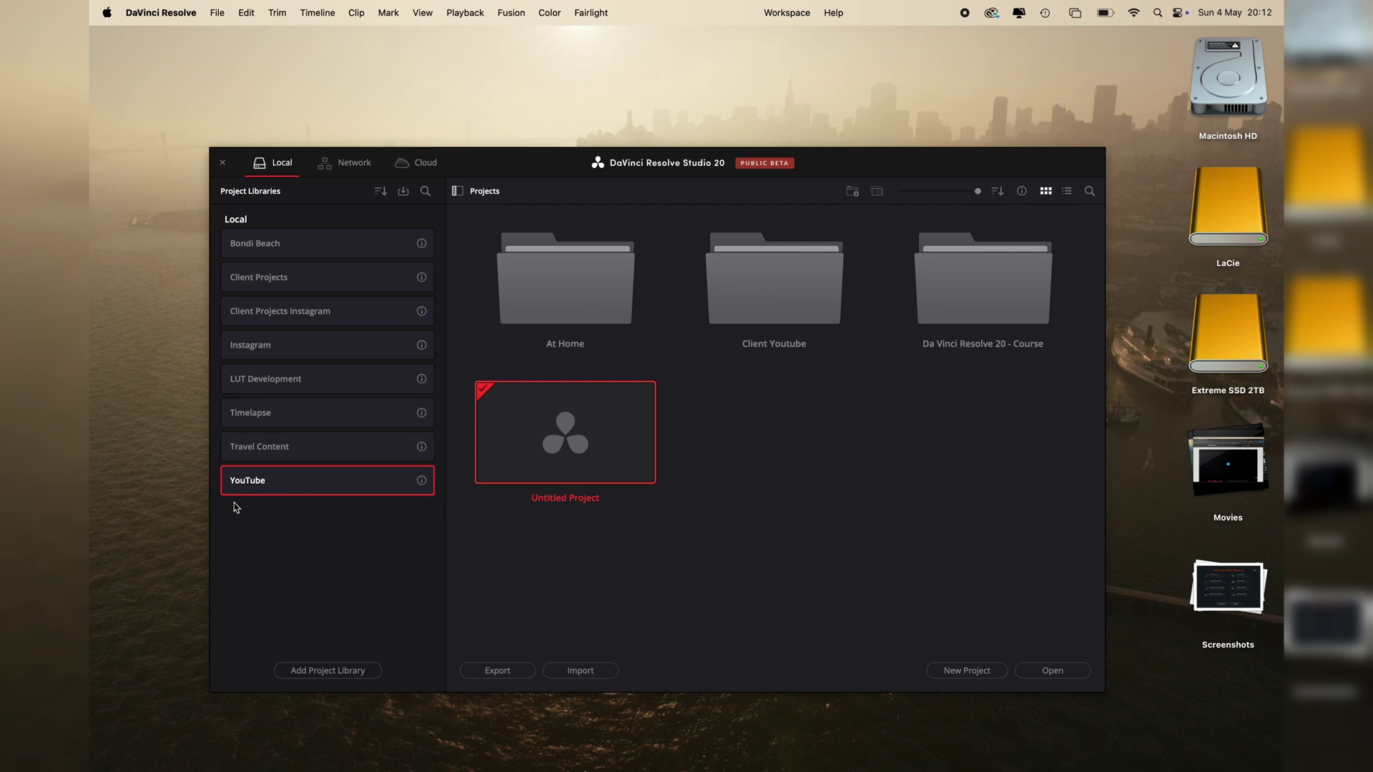
Create a project named 'Test' in the YouTube library, opening it on the Cut page
click(966, 671)
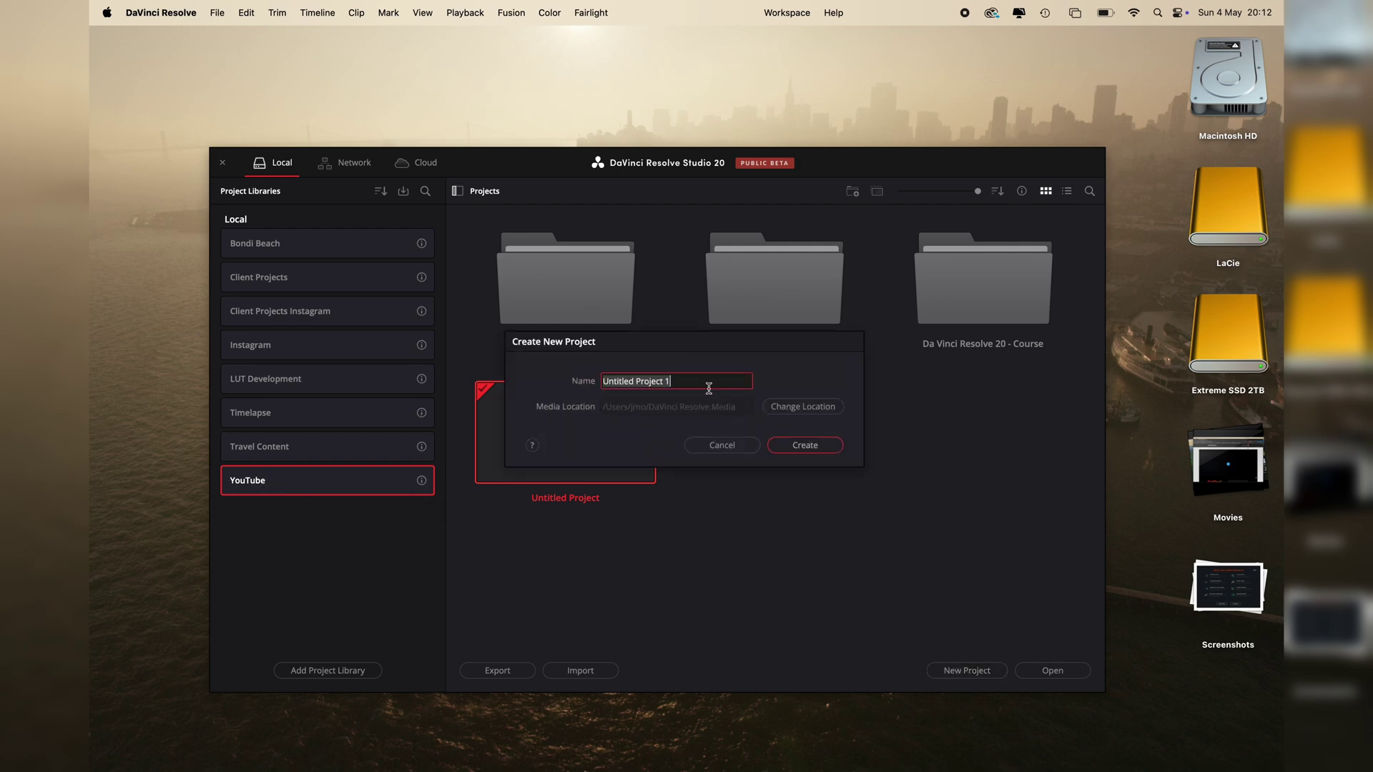
text(Test)
click(809, 445)
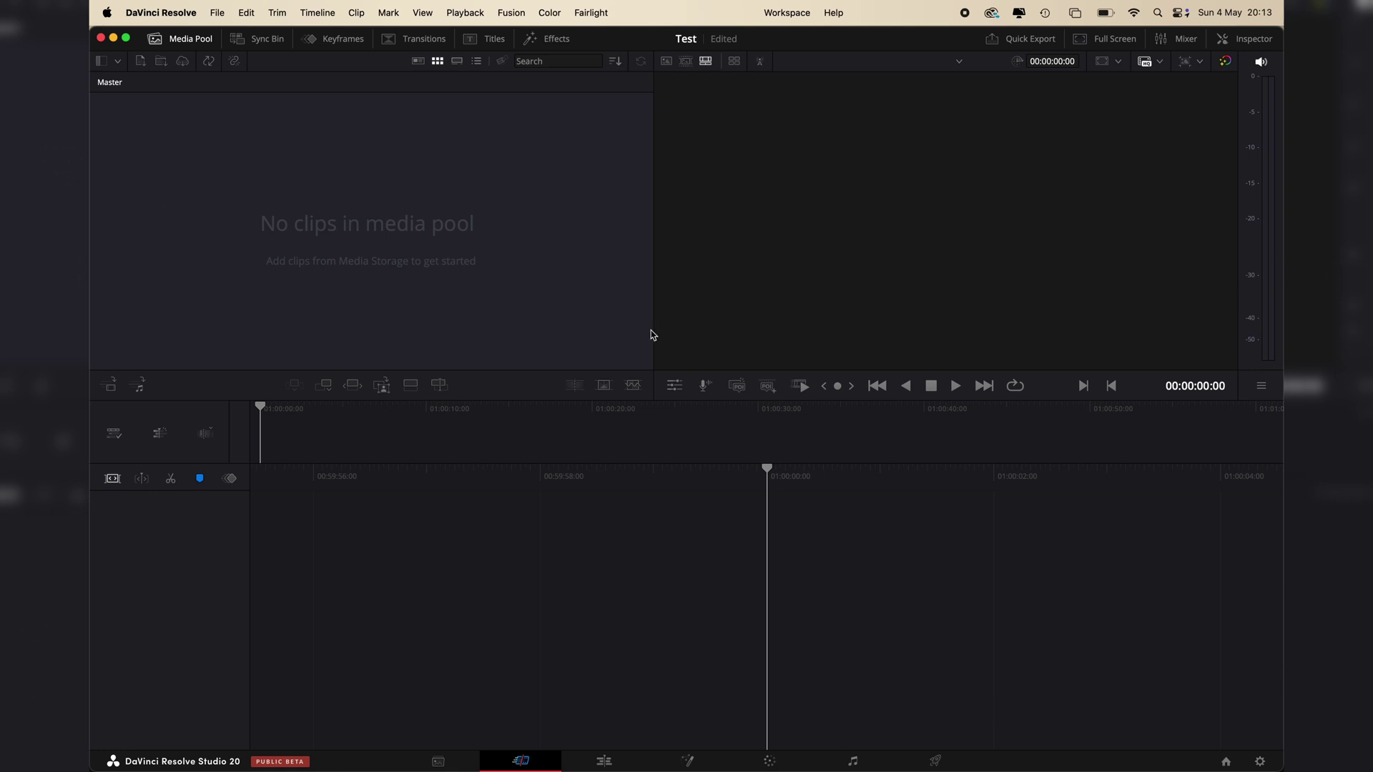
Bring back the Project Manager over the Test project with Shift+1
key(shift+1)
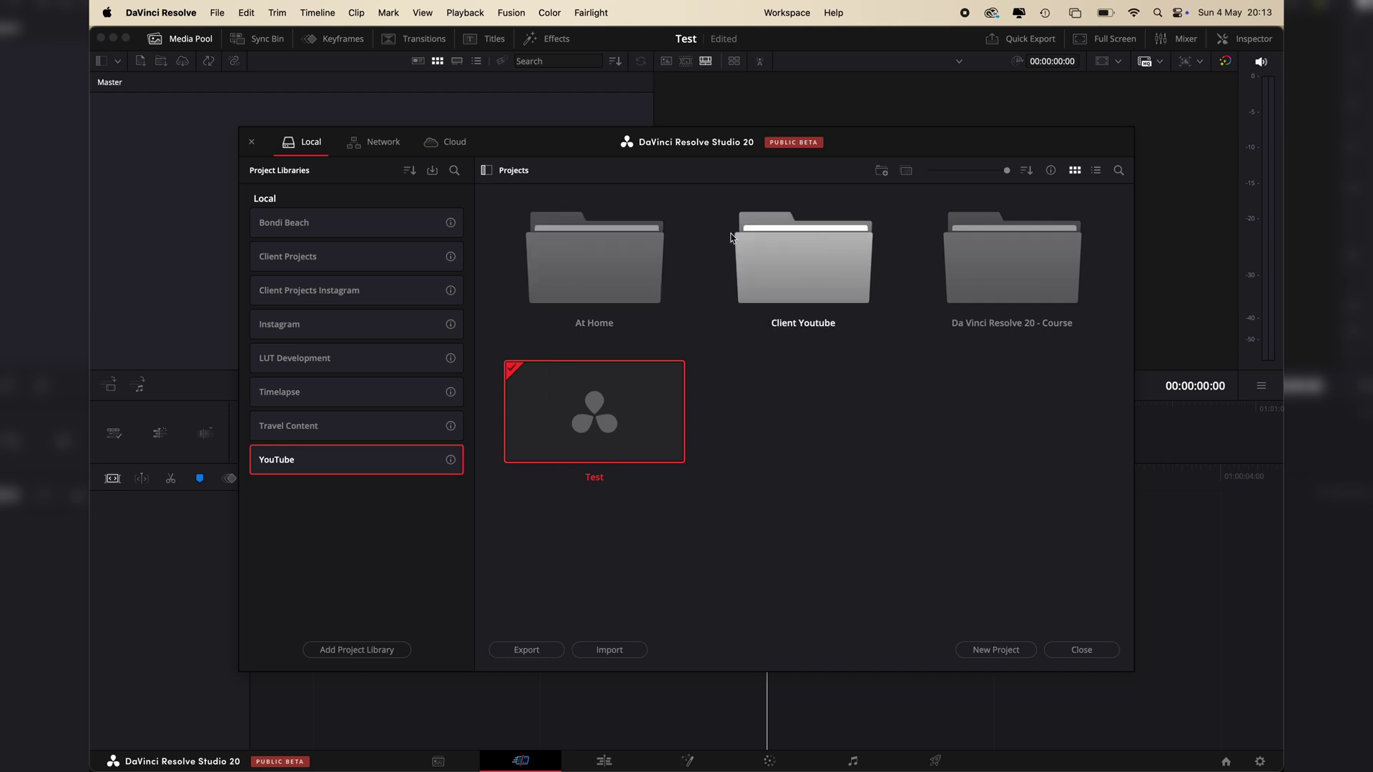
Peek into At Home, then add a 'Da Vinci Test' folder and begin another new project
double_click(578, 295)
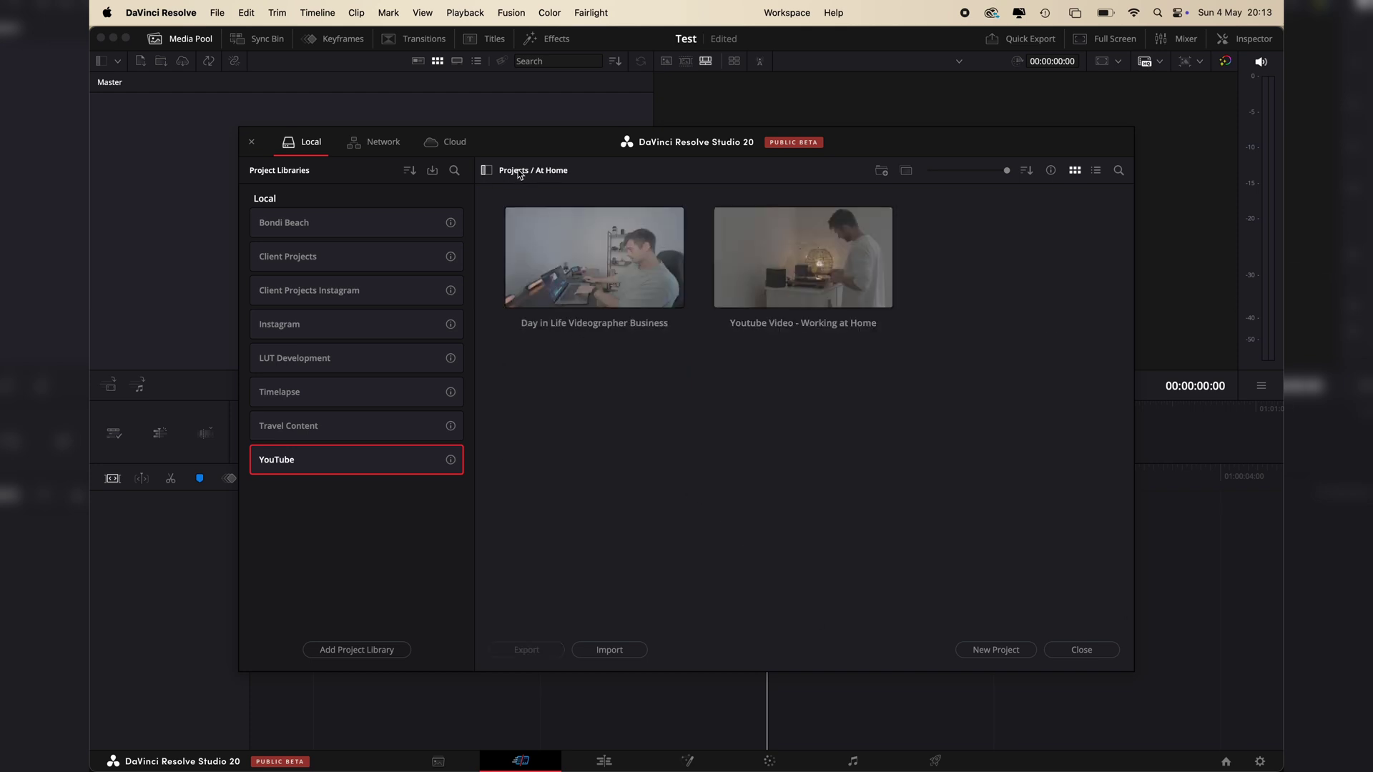
click(881, 171)
click(882, 172)
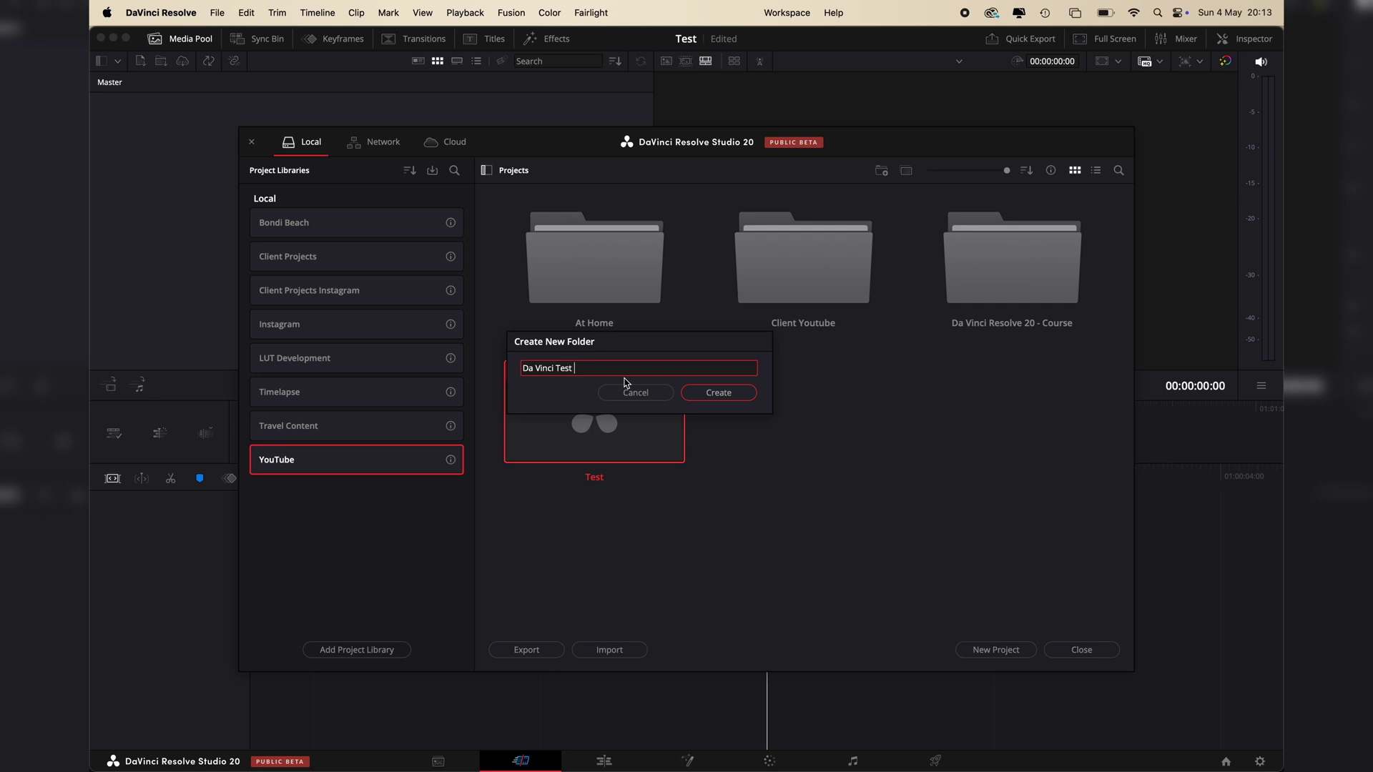
click(710, 394)
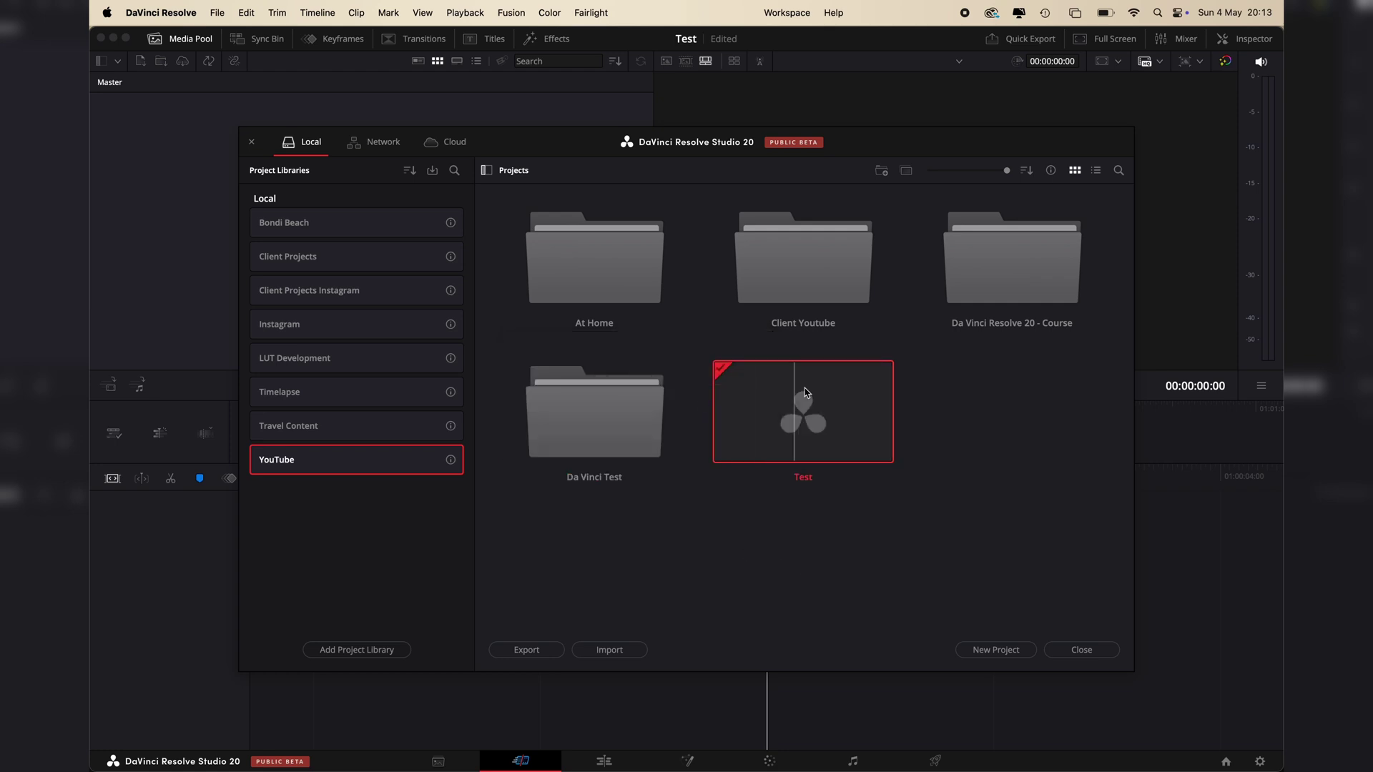
click(1023, 642)
Create the second project as Test 2 and move Test into the Da Vinci Test folder
text(Test 2)
click(857, 474)
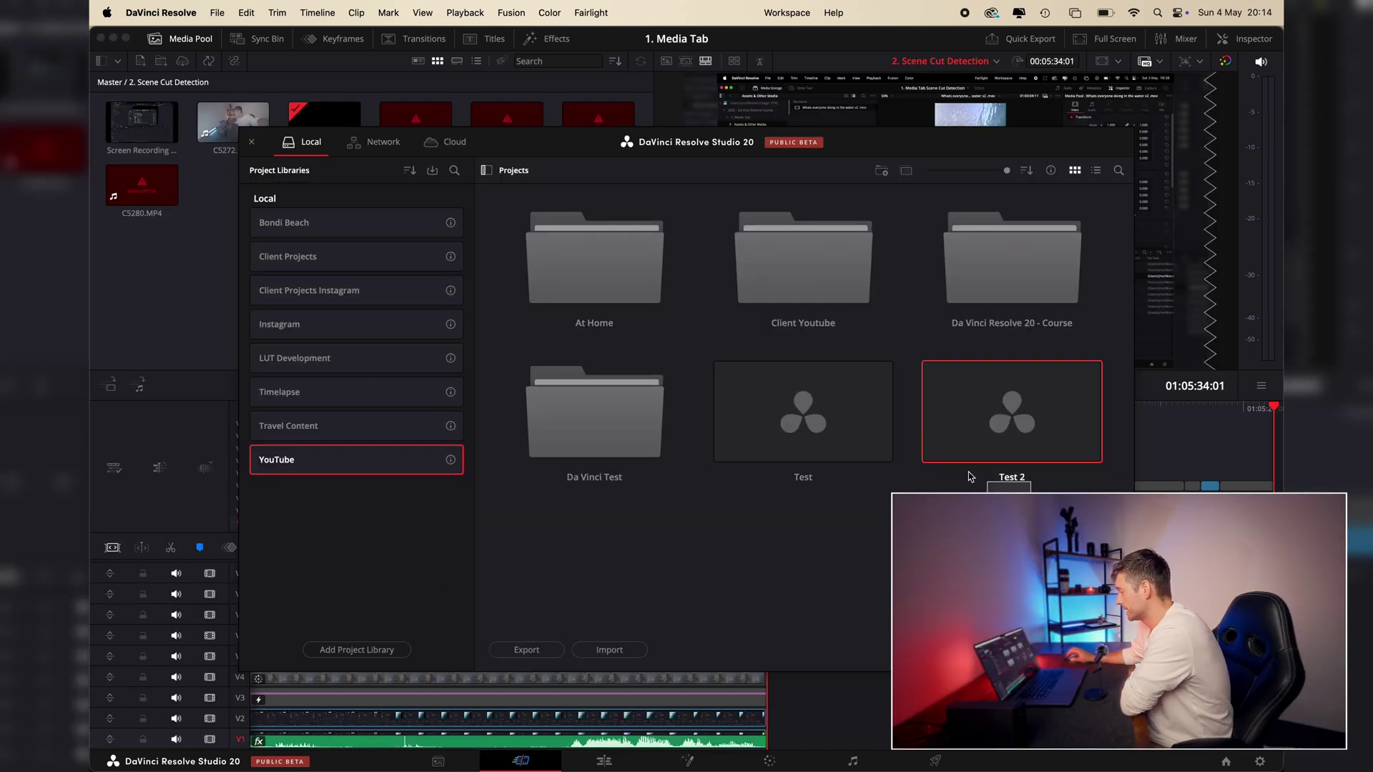
drag(757, 427, 588, 425)
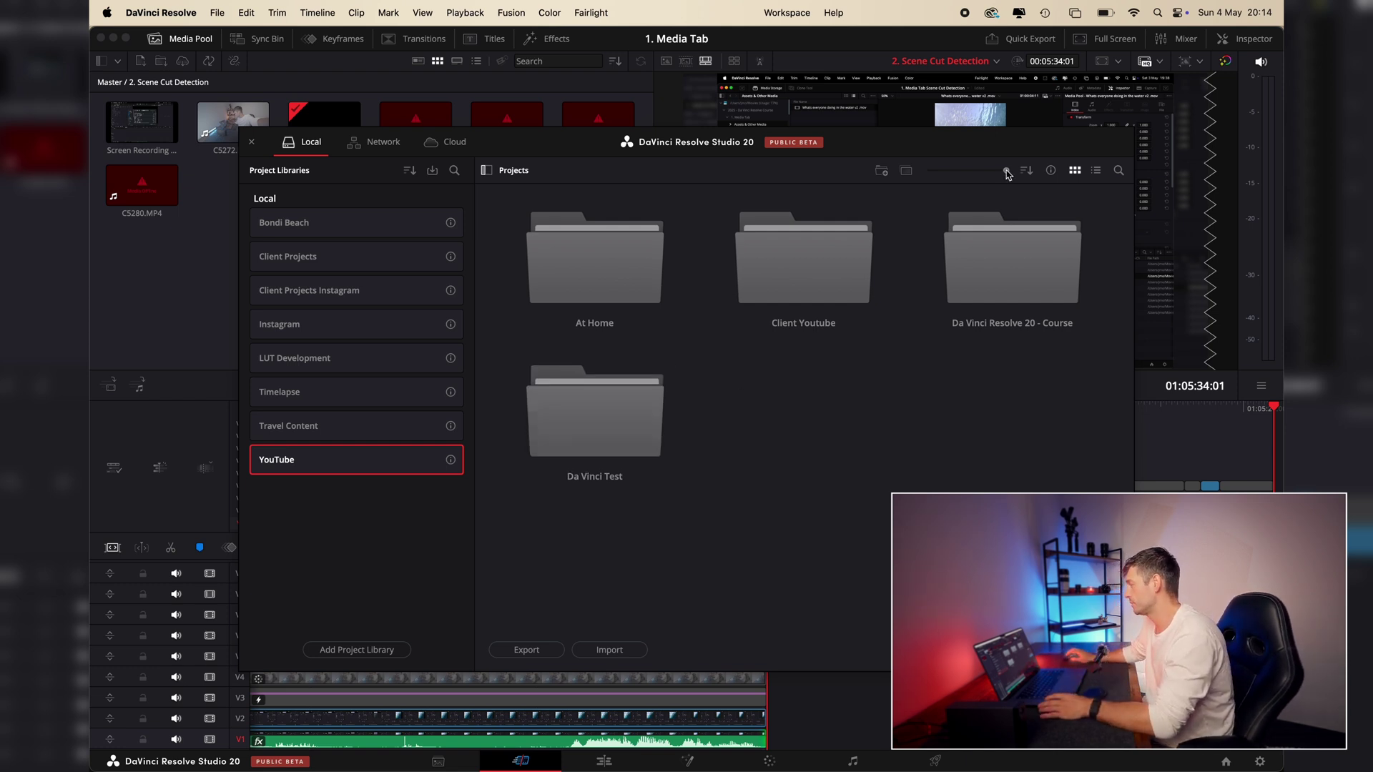
Shrink the project thumbnails and scroll through the Instagram library's projects
drag(1007, 170, 1001, 172)
click(304, 323)
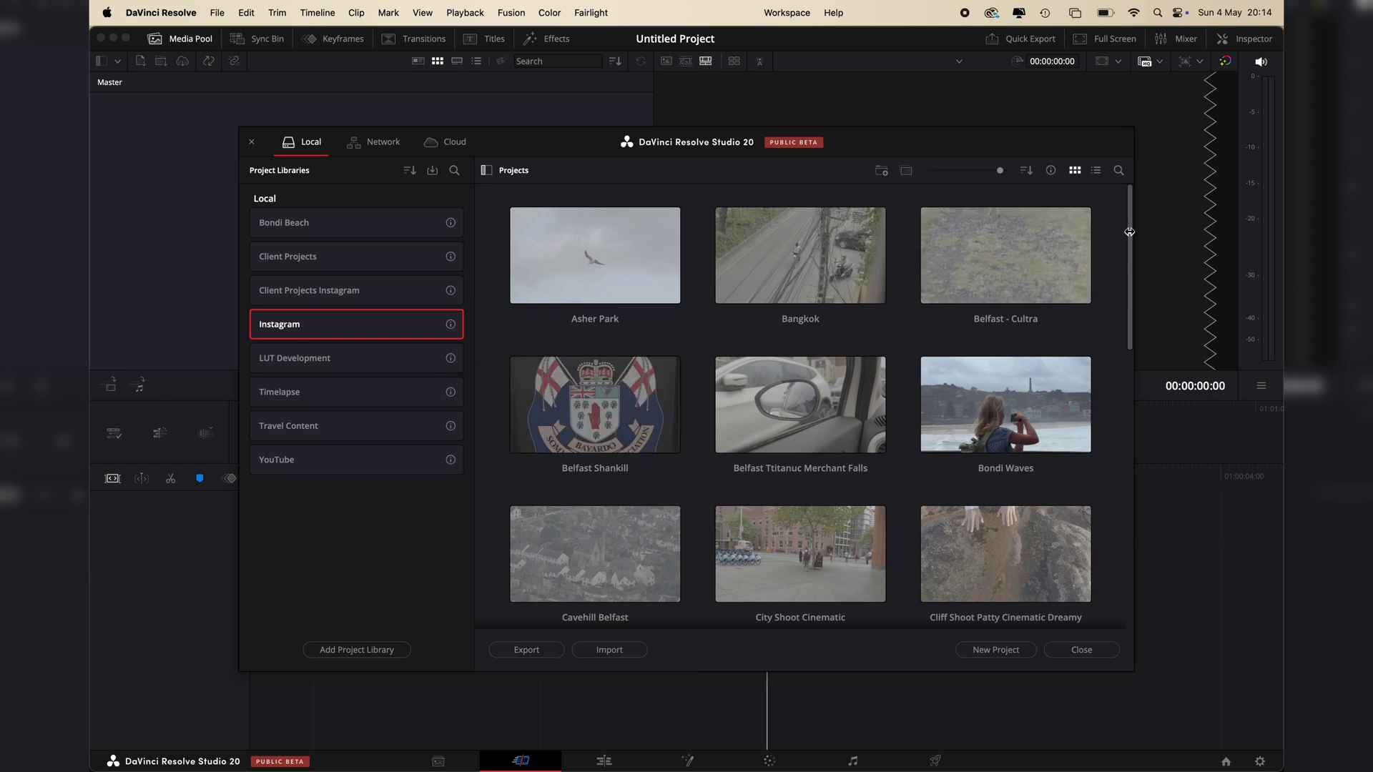
scroll(1081, 314, down, 10)
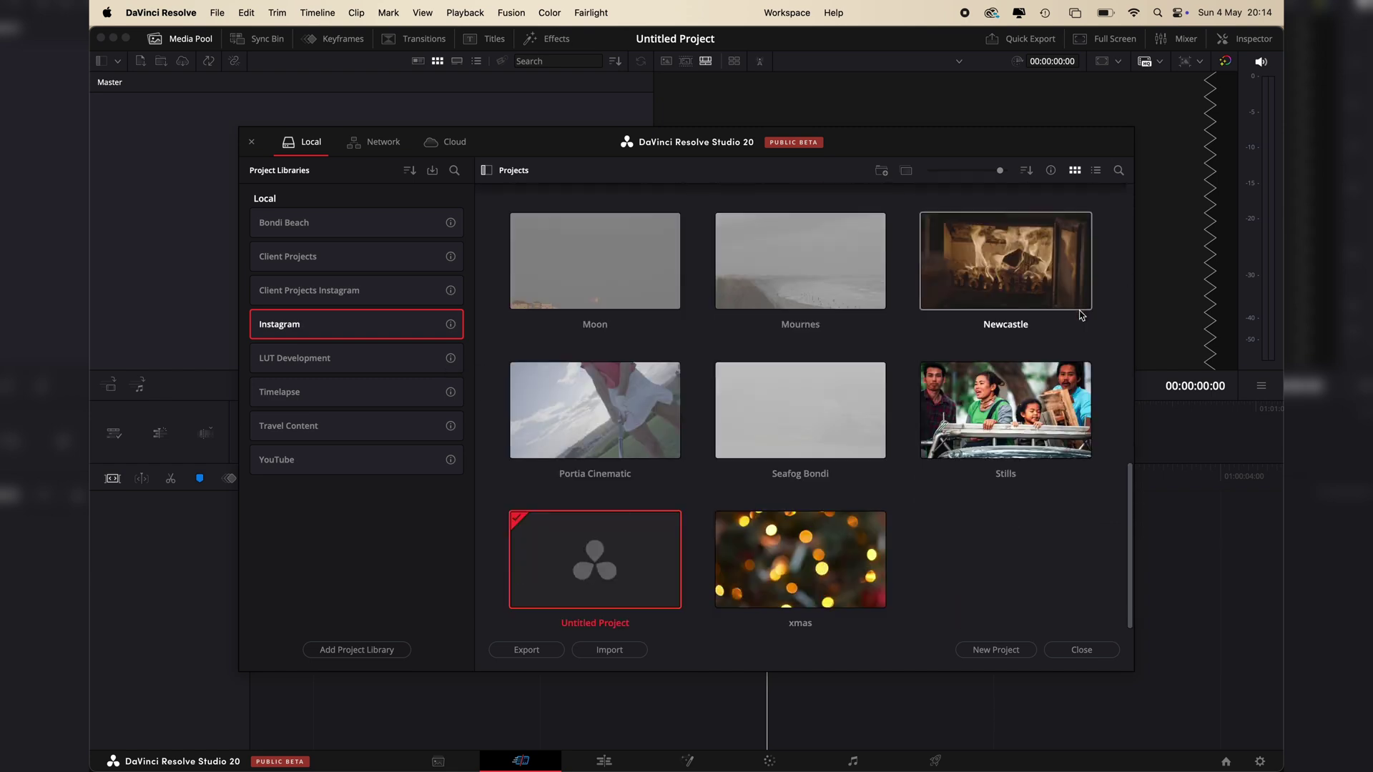
scroll(1082, 314, up, 10)
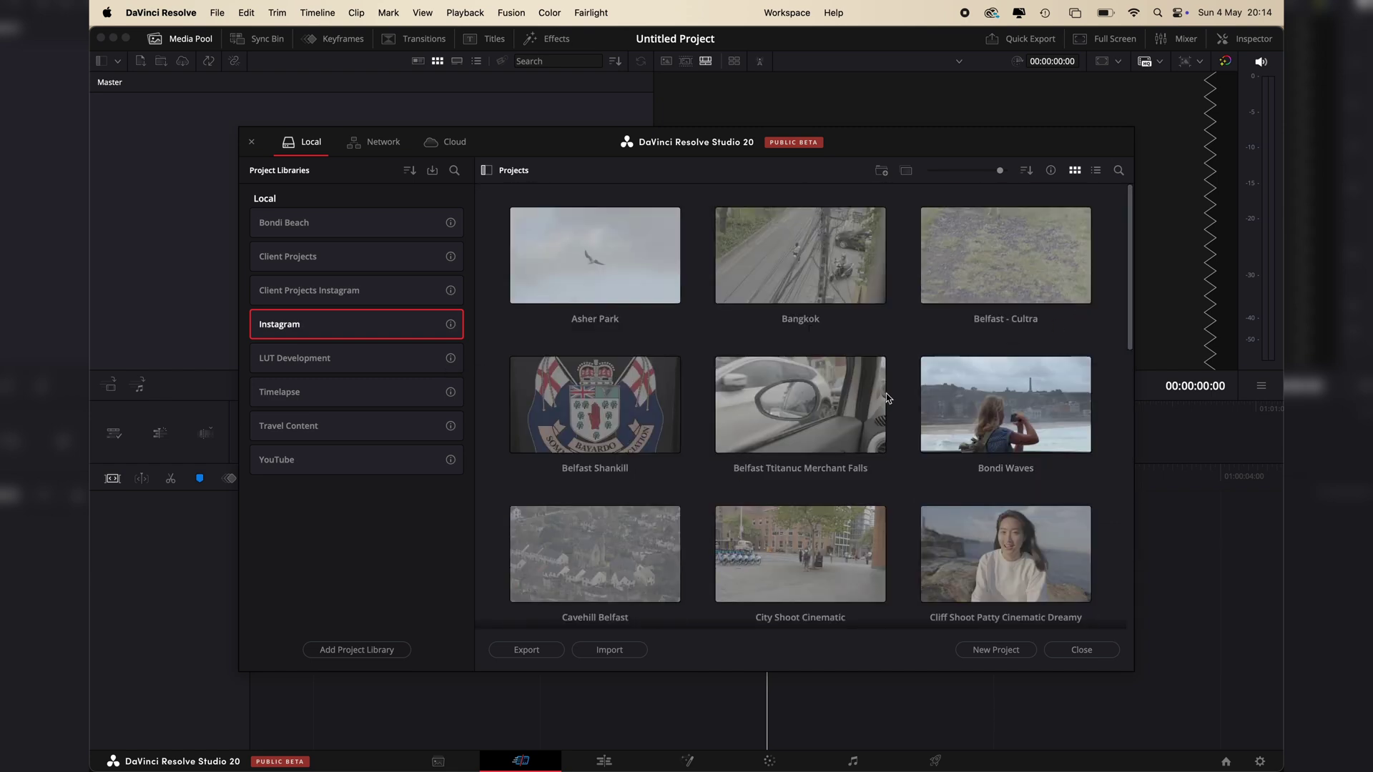